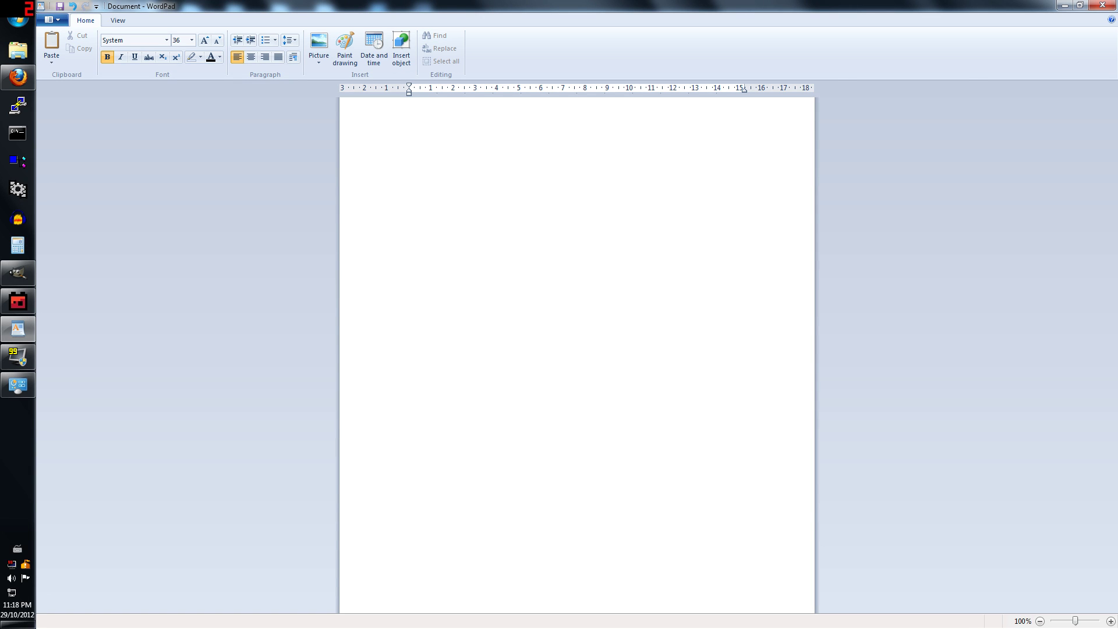
- Type the title lines 'tuut orial', 'a tutorial', 'for' and 'OGMO EDITOR', then replay the tada.wav video
{"action": "type", "text": "tuut orial"}
{"action": "key", "text": "Return"}
{"action": "key", "text": "Return"}
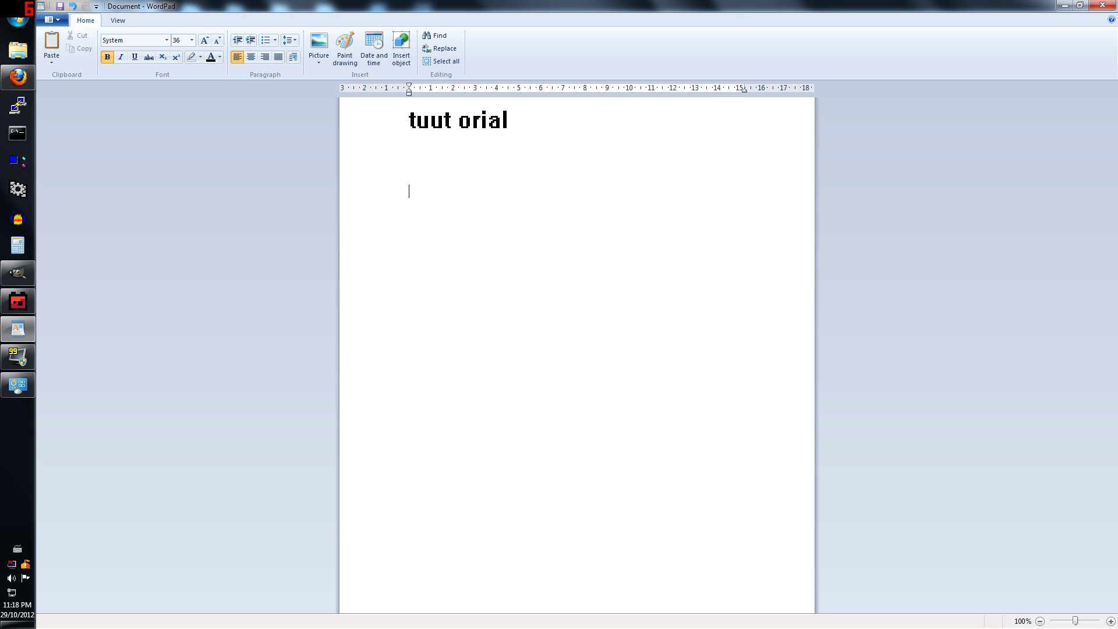
{"action": "type", "text": "a tutorial"}
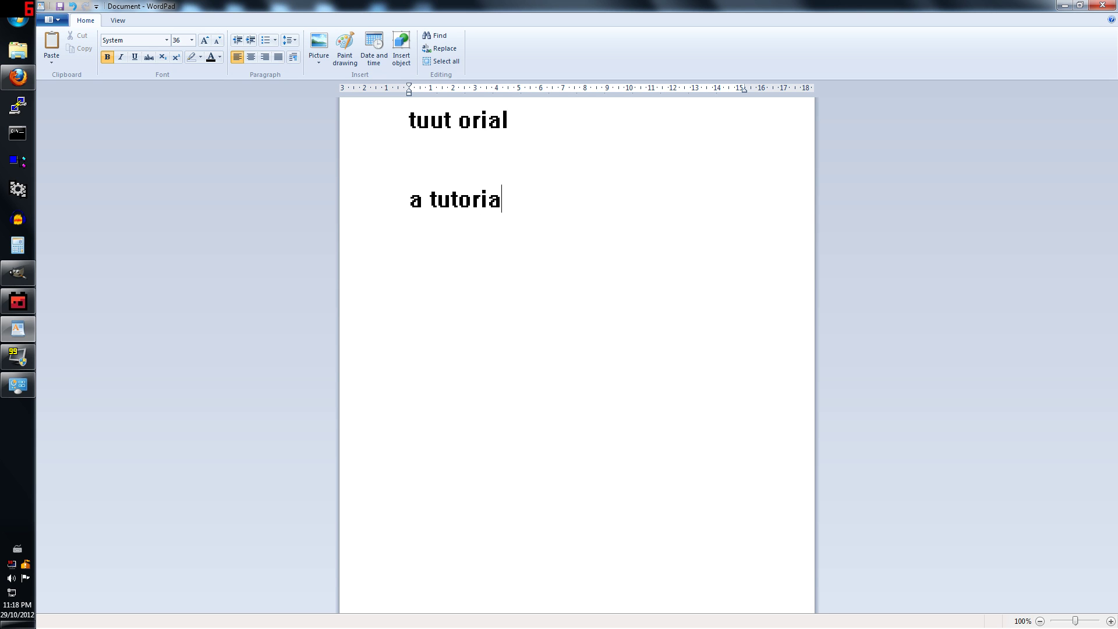
{"action": "key", "text": "Return"}
{"action": "key", "text": "Return"}
{"action": "type", "text": "for"}
{"action": "key", "text": "Return"}
{"action": "key", "text": "Return"}
{"action": "key", "text": "Return"}
{"action": "type", "text": "OGMO ED"}
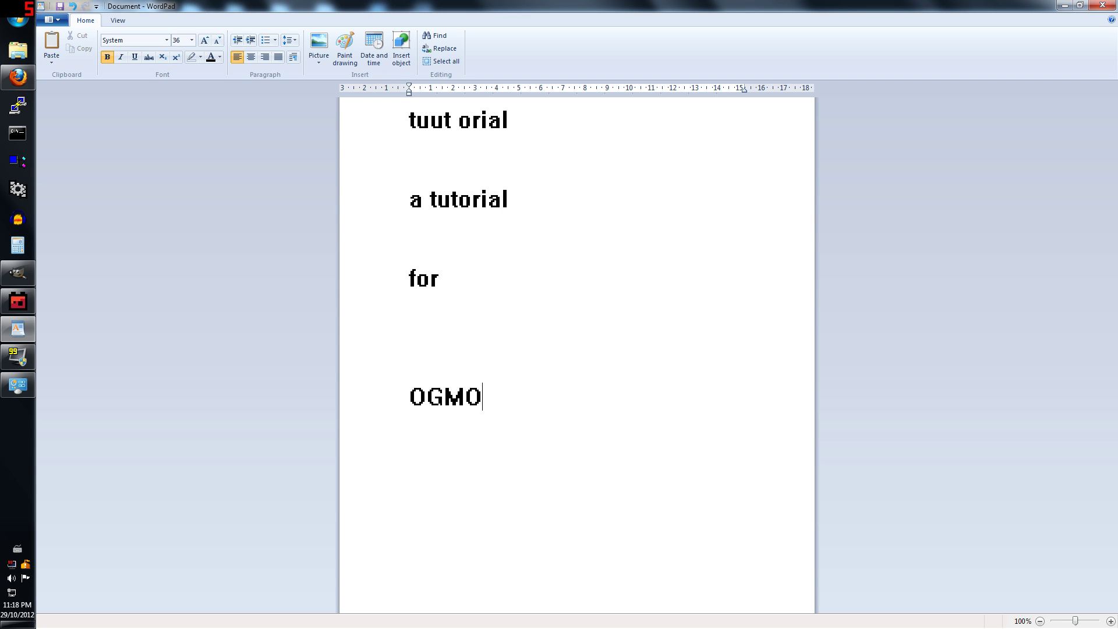
{"action": "type", "text": "ITOR"}
{"action": "key", "text": "Return"}
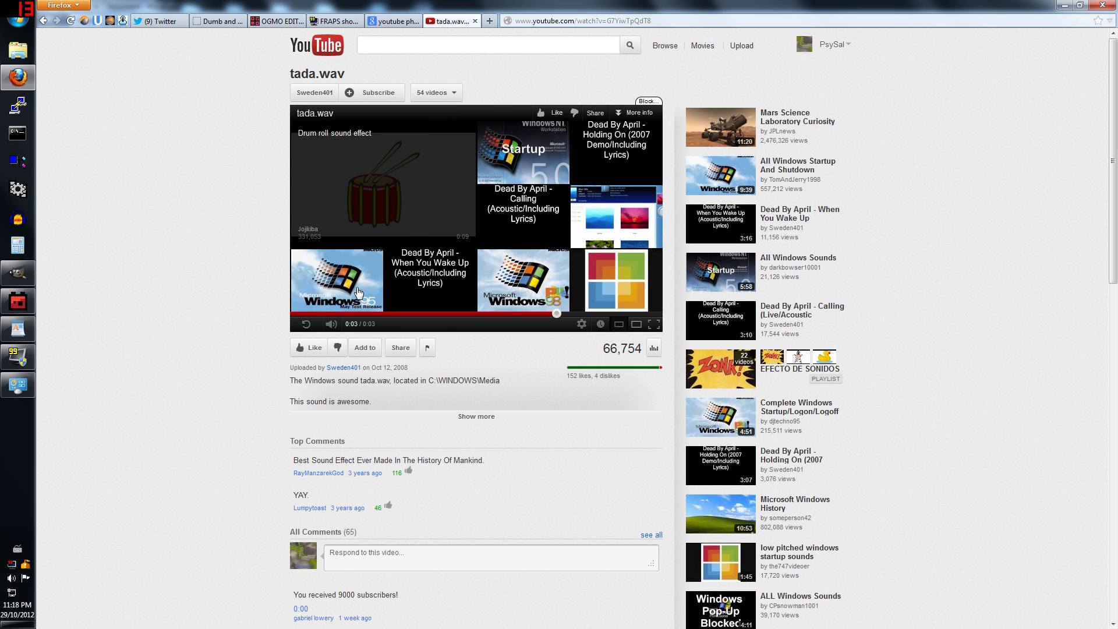
{"action": "left_click", "coordinate": [304, 323]}
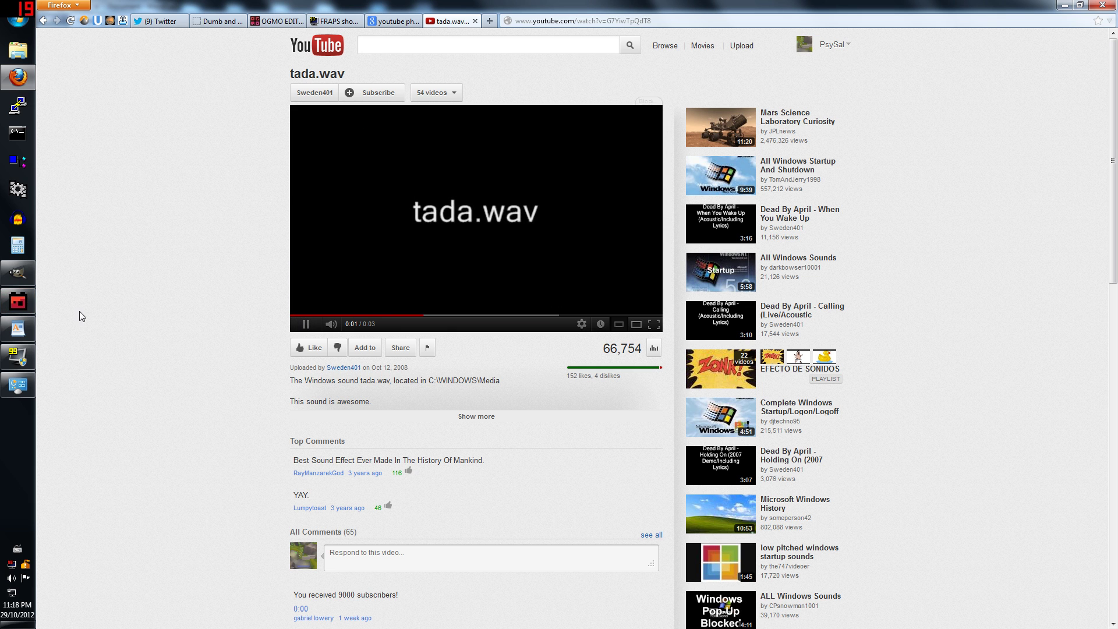
- Return to WordPad and delete all the title text, leaving an empty page
{"action": "key", "text": "alt+Tab"}
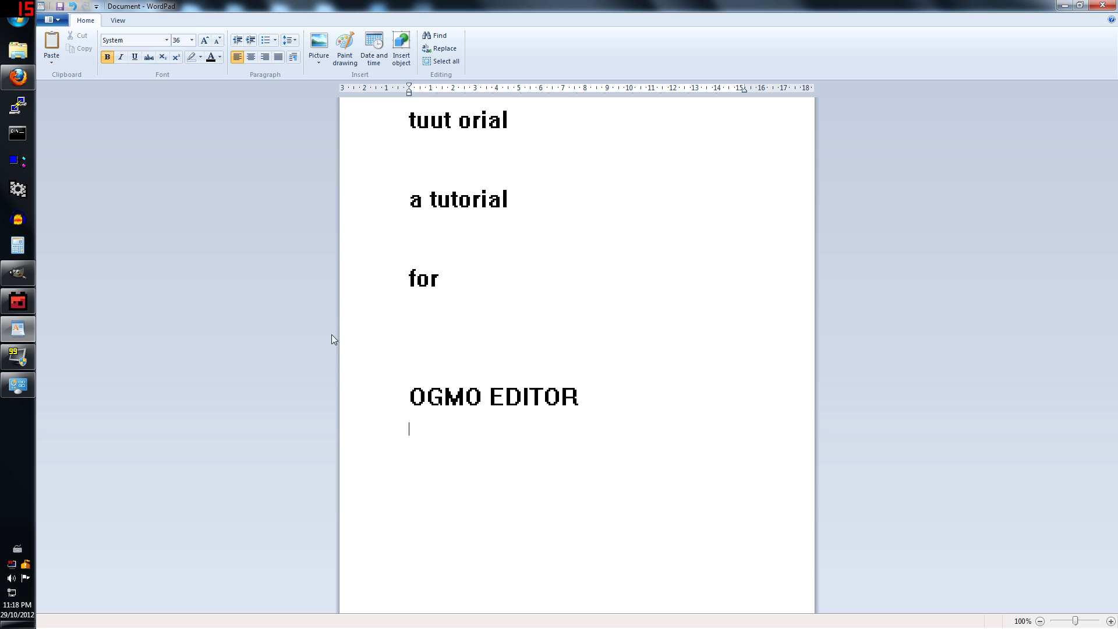
{"action": "key", "text": "ctrl+a"}
{"action": "key", "text": "Delete"}
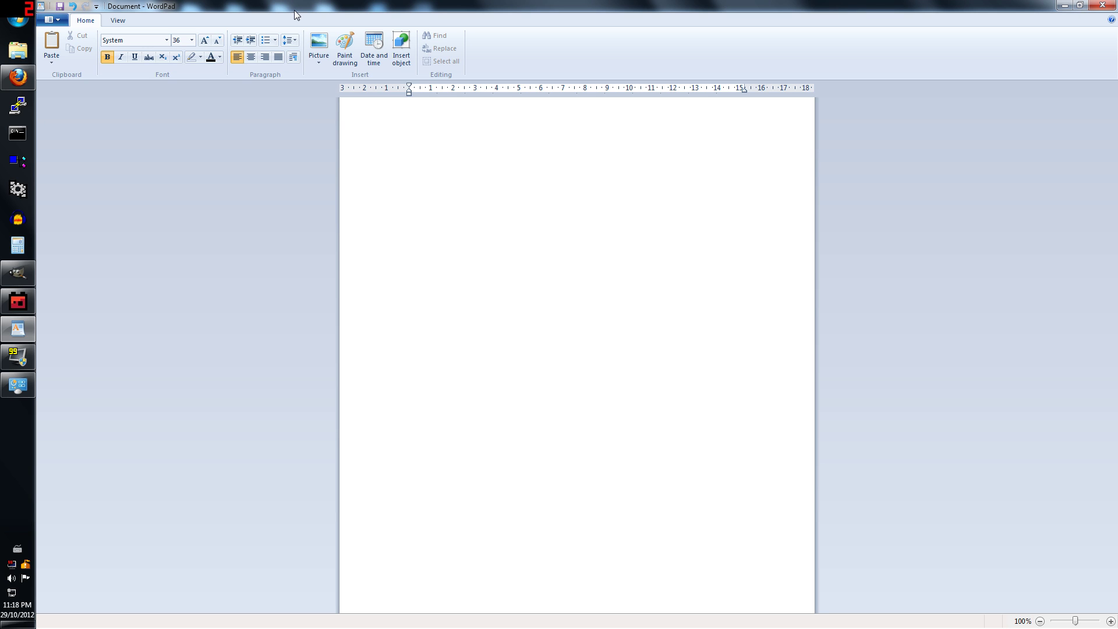
- Type '1. why would you use OGMO EDITOR?' with the note 'don't use it for everything'
{"action": "type", "text": "1. why"}
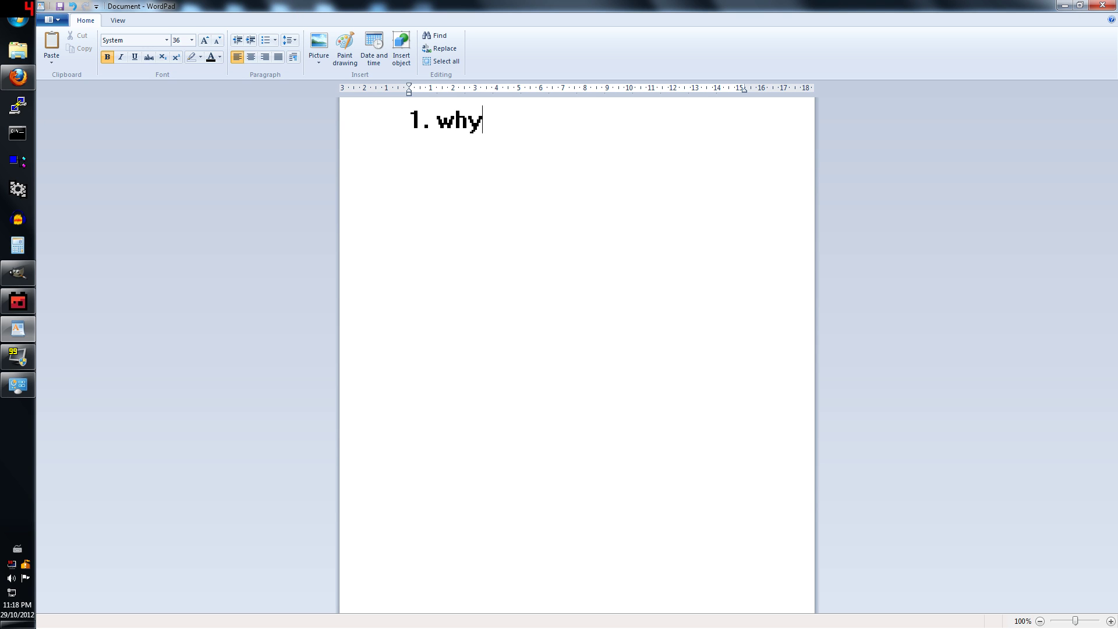
{"action": "type", "text": " would you use "}
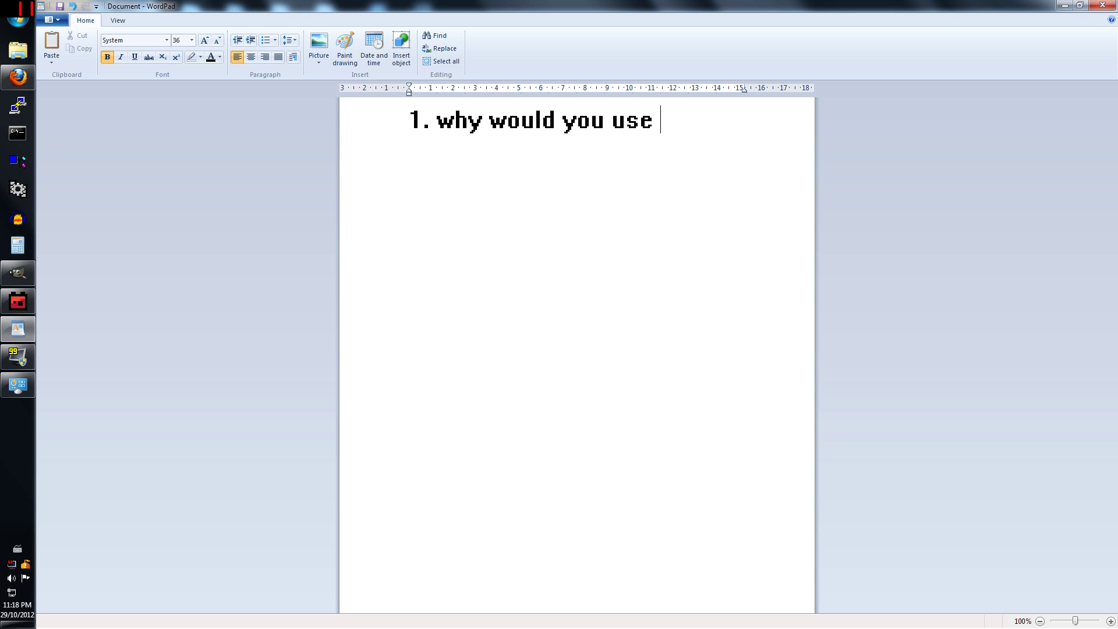
{"action": "type", "text": "OGMO EDITOR?   "}
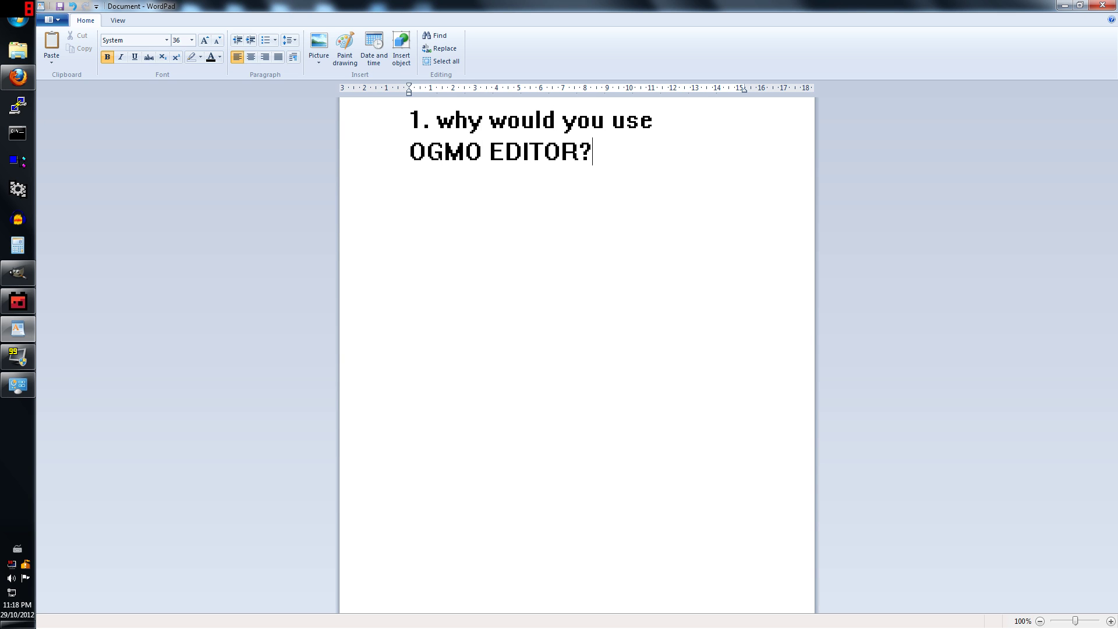
{"action": "type", "text": "- don't for"}
{"action": "key", "text": "BackSpace"}
{"action": "key", "text": "BackSpace"}
{"action": "key", "text": "BackSpace"}
{"action": "key", "text": "BackSpace"}
{"action": "type", "text": "use it for everything"}
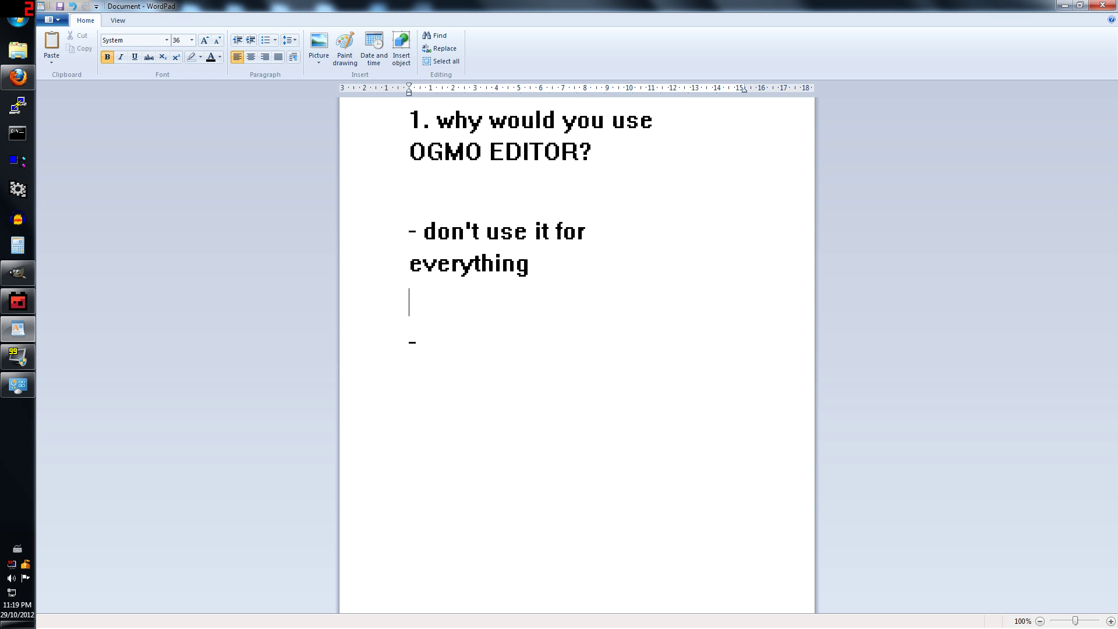
- Add the bullet 'it works very very well, for any type of 2D, grid-based game. TILES? 2D? USE IT!! man', then select all
{"action": "left_click", "coordinate": [424, 302]}
{"action": "type", "text": "very very we"}
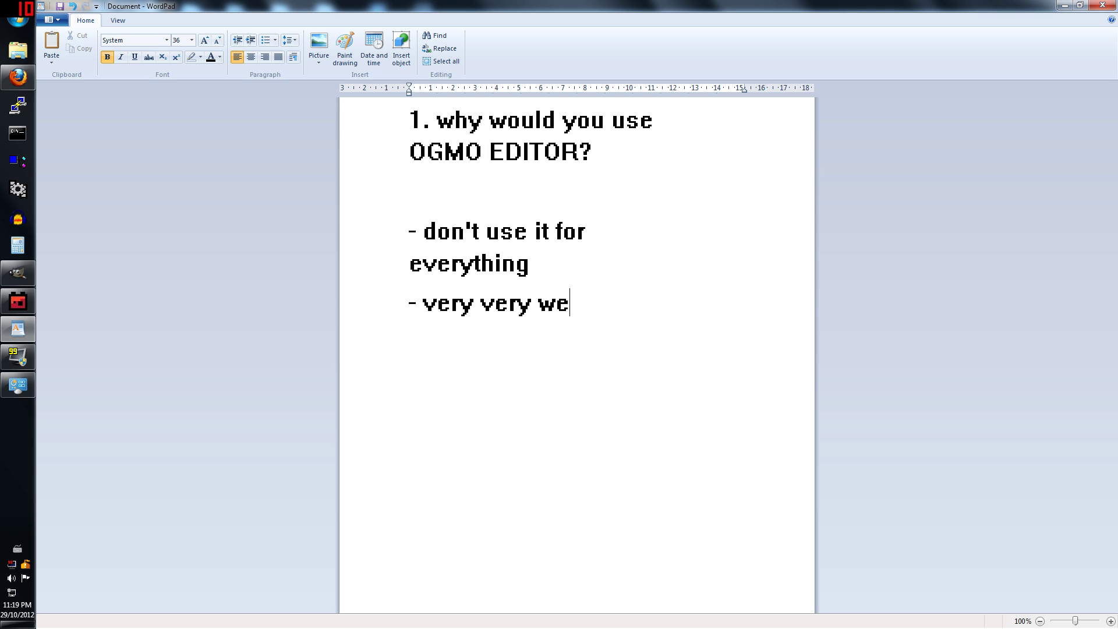
{"action": "type", "text": "ll, for any"}
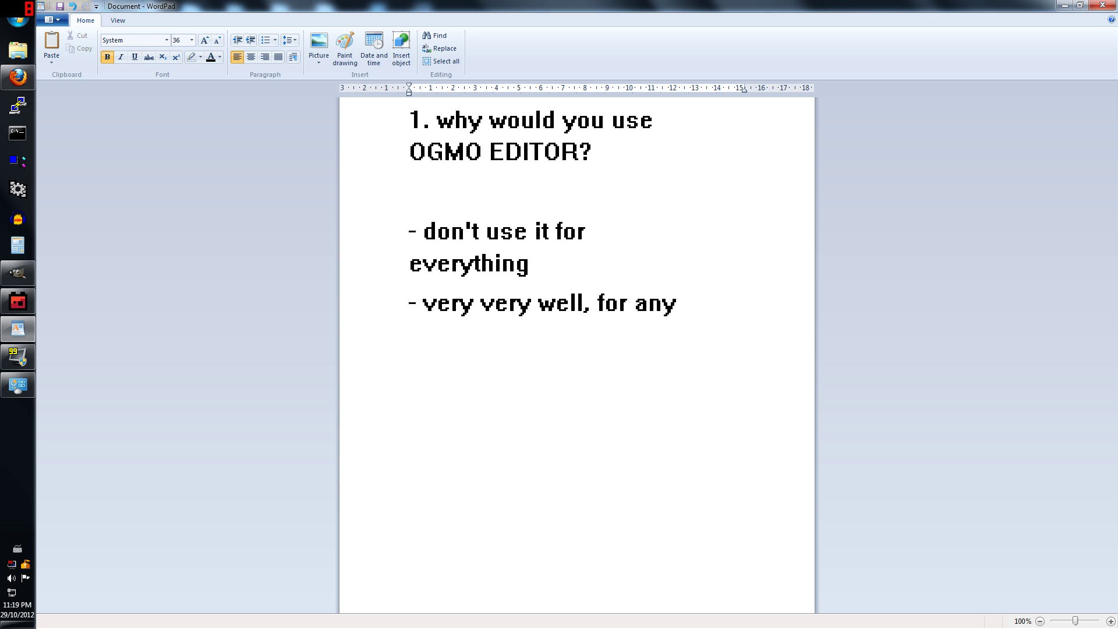
{"action": "left_click", "coordinate": [423, 302]}
{"action": "type", "text": "it works"}
{"action": "left_click", "coordinate": [495, 335]}
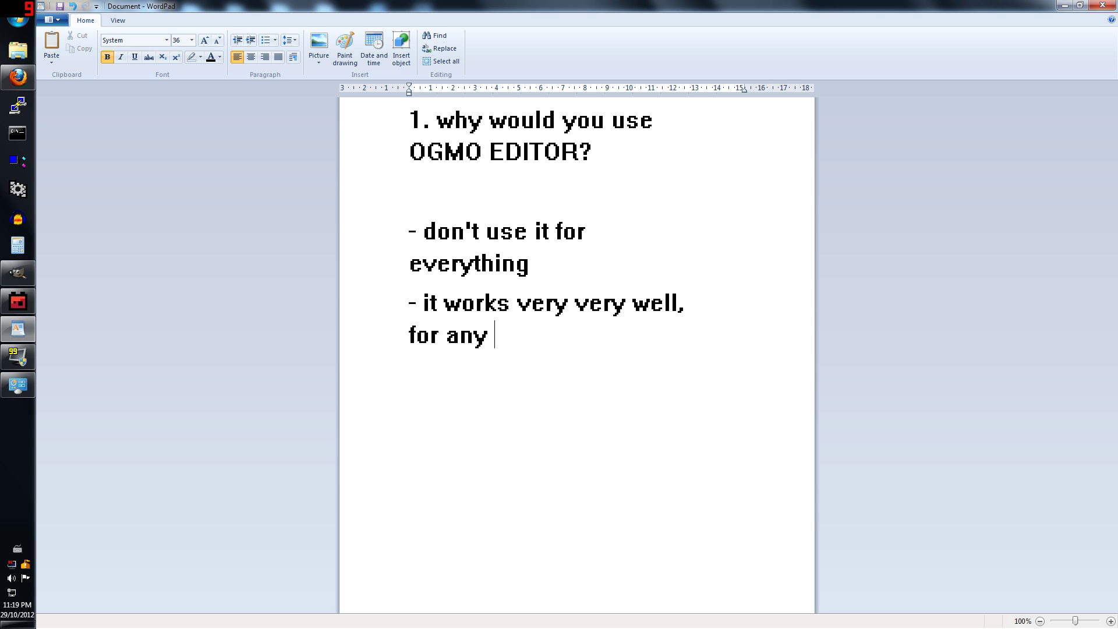
{"action": "type", "text": "type of 2"}
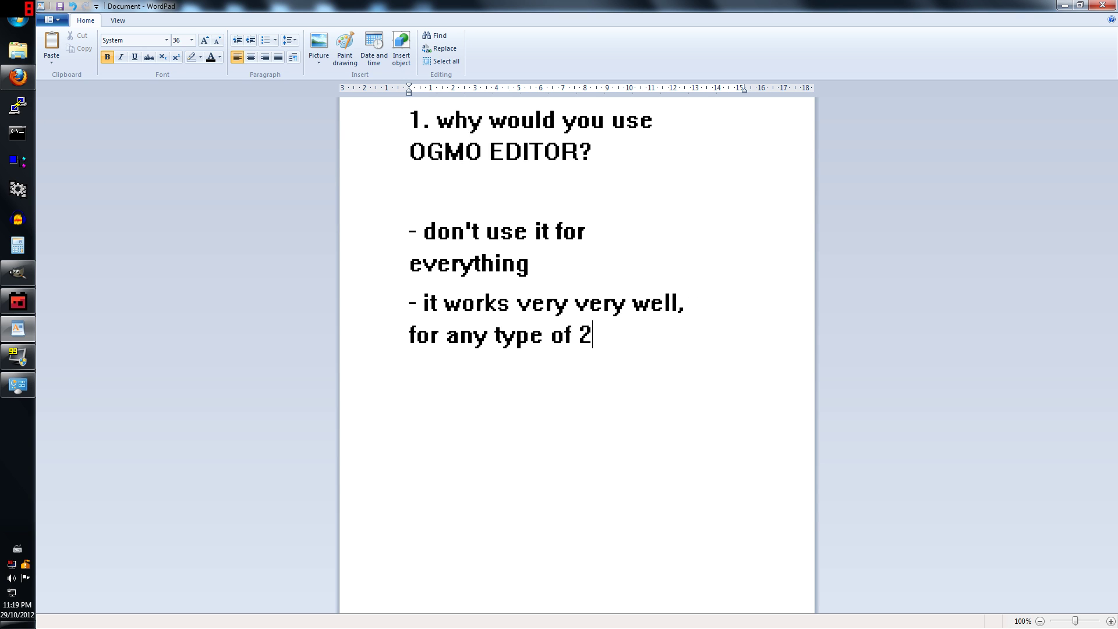
{"action": "type", "text": "D, grid-b"}
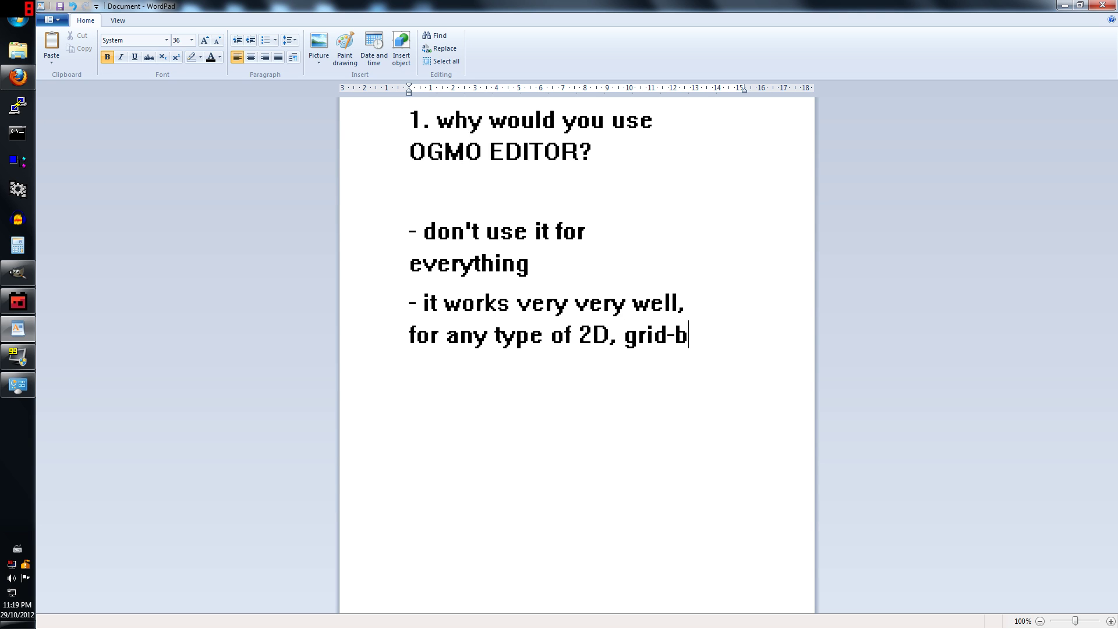
{"action": "type", "text": "ased game.  TIL"}
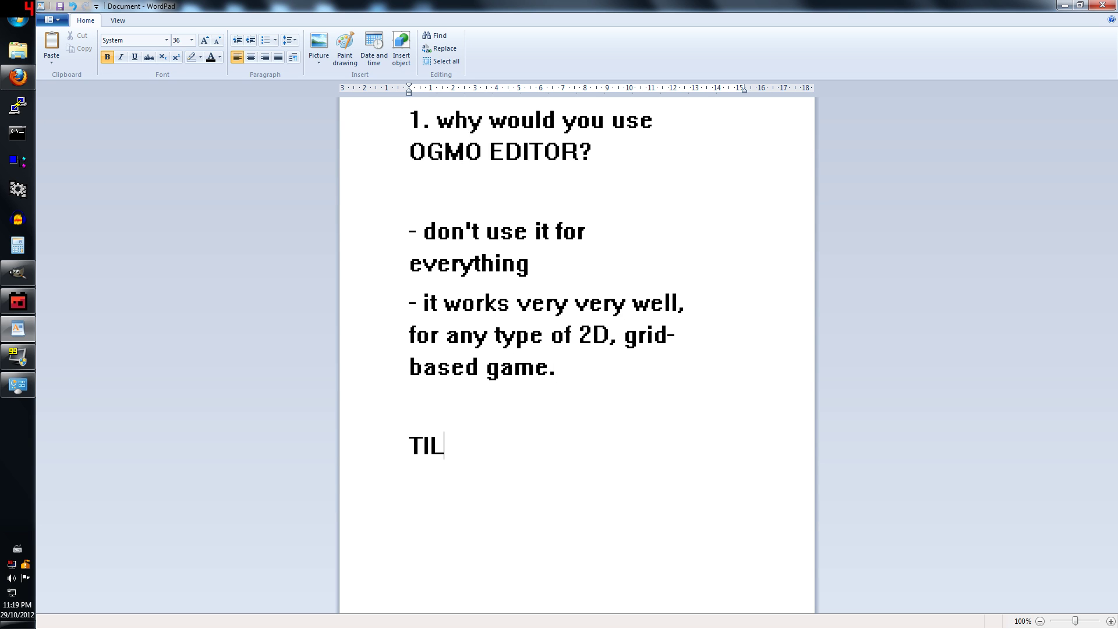
{"action": "type", "text": "ES? 2D? "}
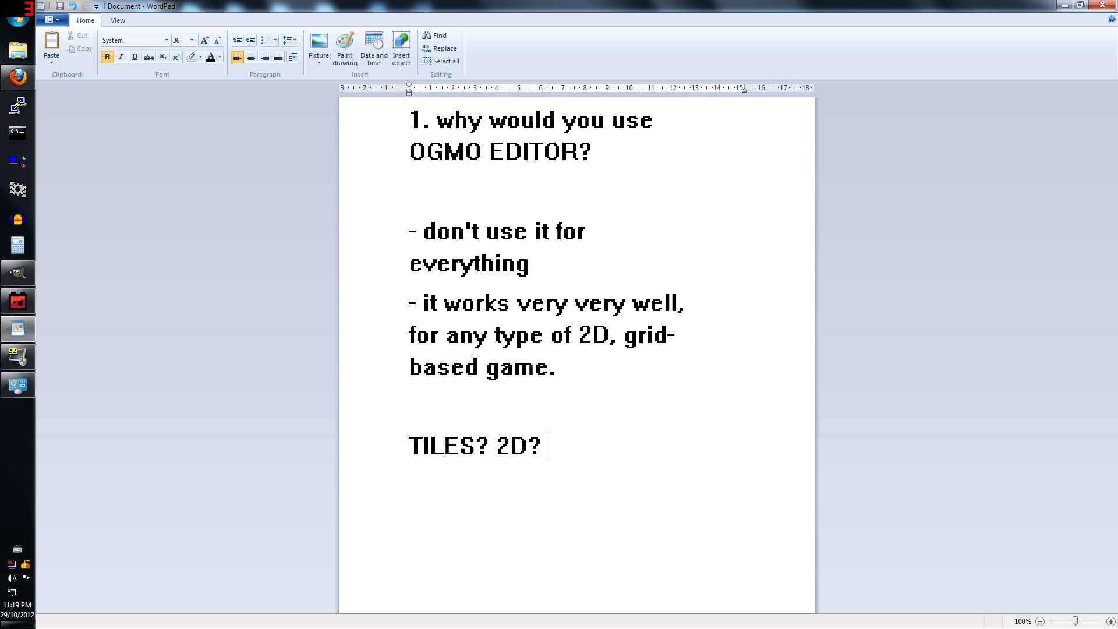
{"action": "type", "text": "USE IT!! man"}
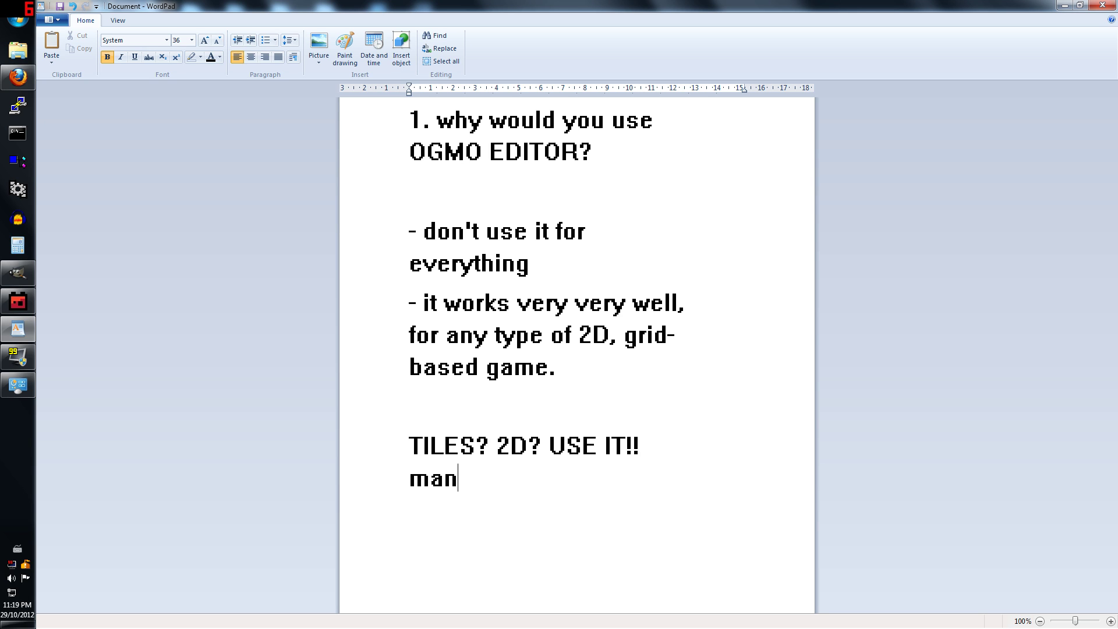
{"action": "key", "text": "Return"}
{"action": "key", "text": "ctrl+a"}
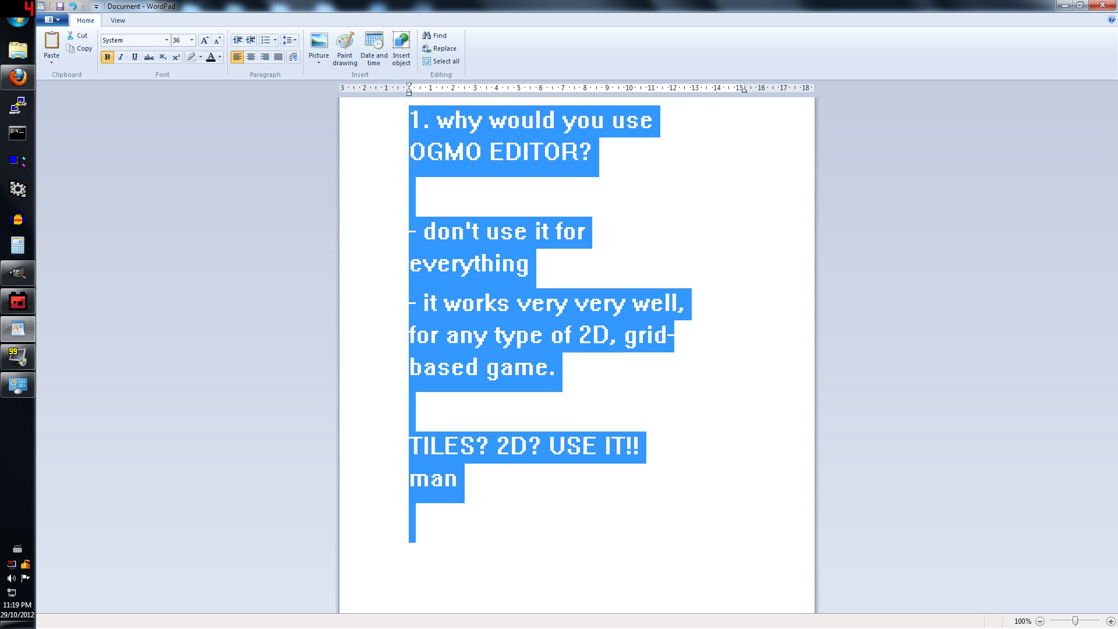
- Replace the notes with WINDOWS, 'mac version? 1.0 only', '2.0 is da baawwwwm' and future Mac version lines
{"action": "key", "text": "BackSpace"}
{"action": "type", "text": "- "}
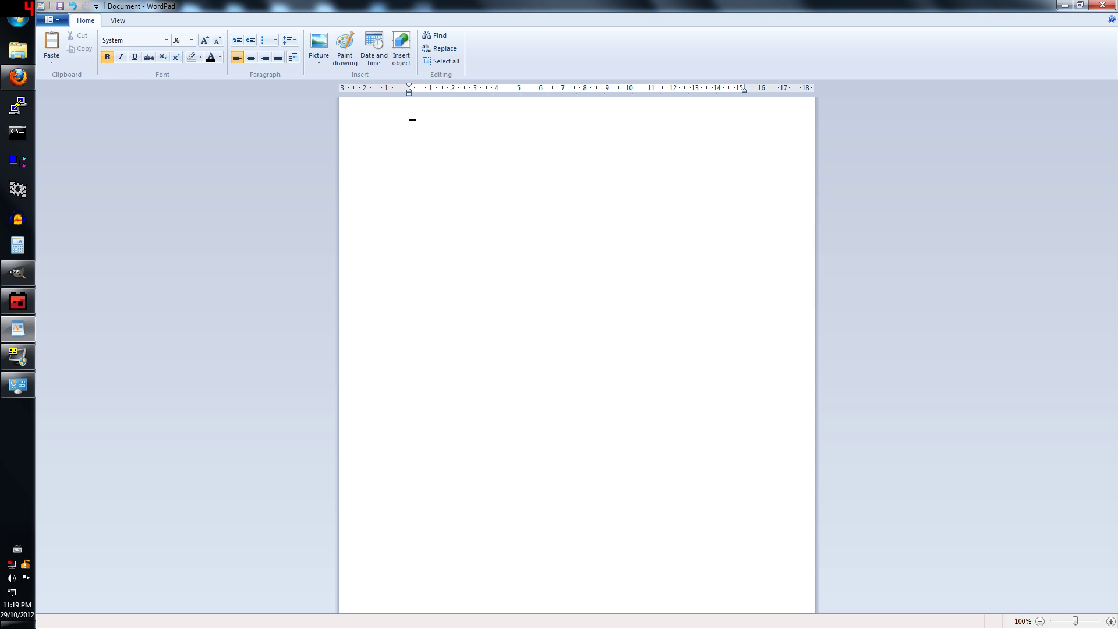
{"action": "type", "text": "use it for WINDOW"}
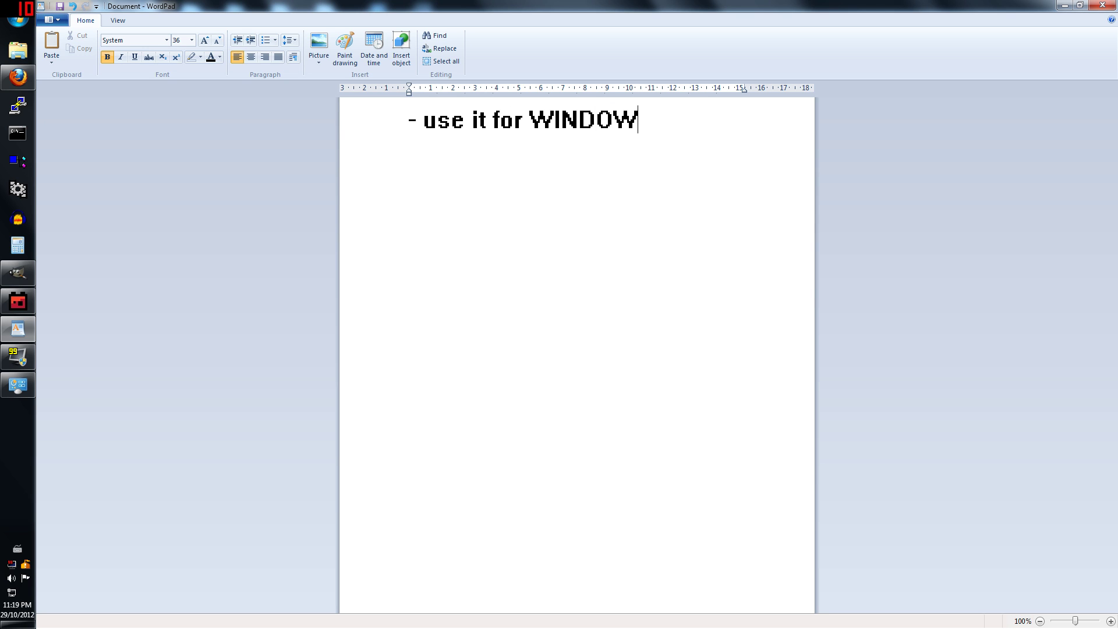
{"action": "type", "text": "S"}
{"action": "key", "text": "Return"}
{"action": "key", "text": "Return"}
{"action": "type", "text": "- mac ver"}
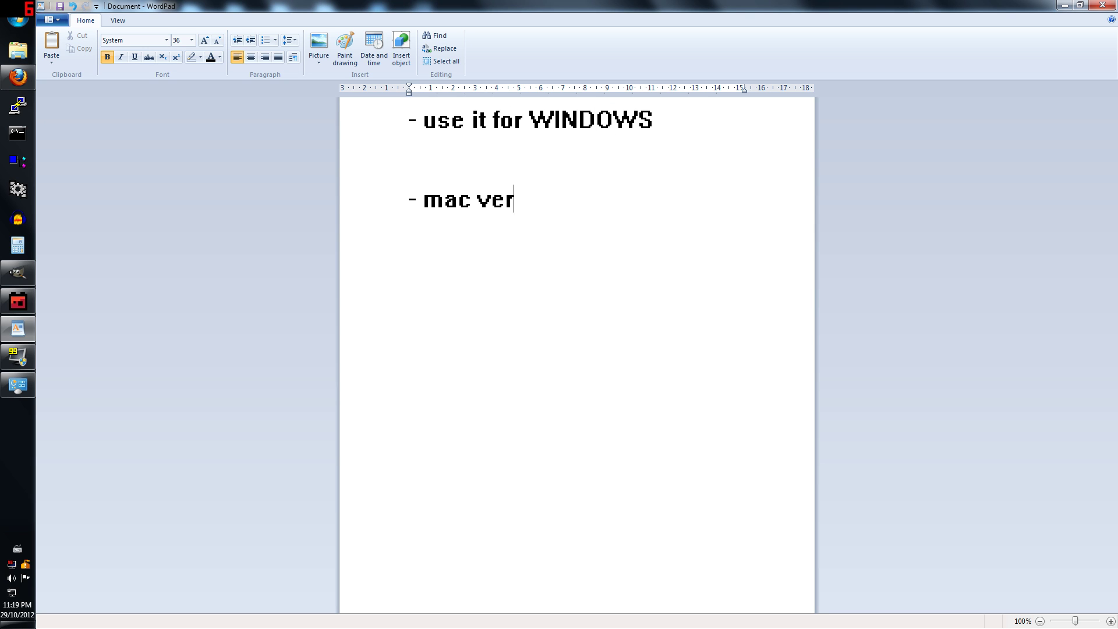
{"action": "type", "text": "sion? 1.0 only"}
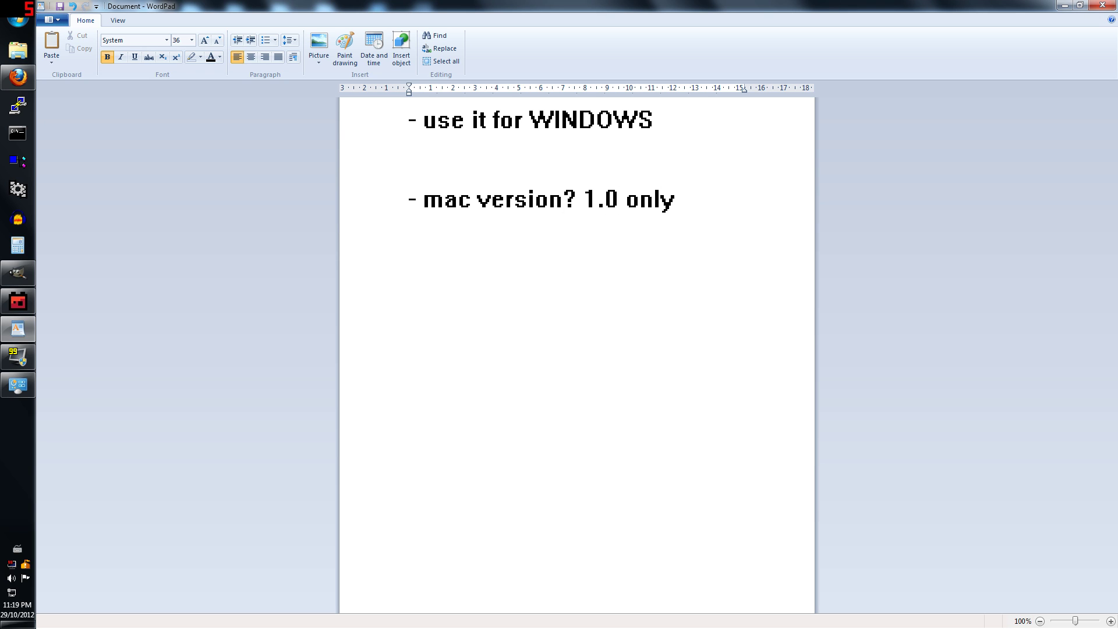
{"action": "type", "text": " (not coverin"}
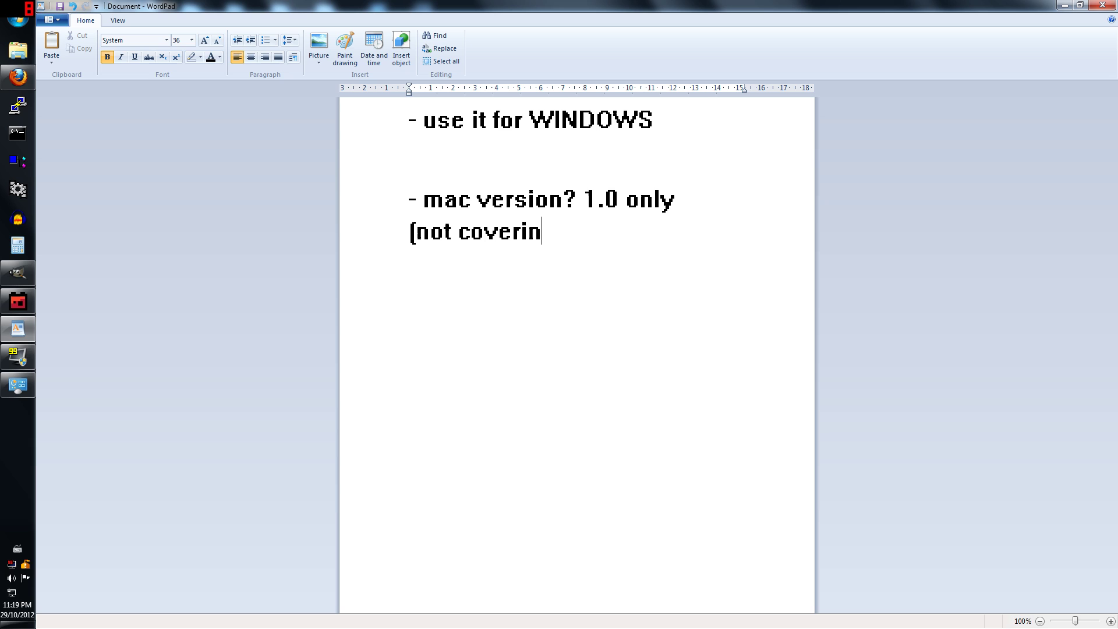
{"action": "type", "text": "g)"}
{"action": "type", "text": "- 2.0 is d"}
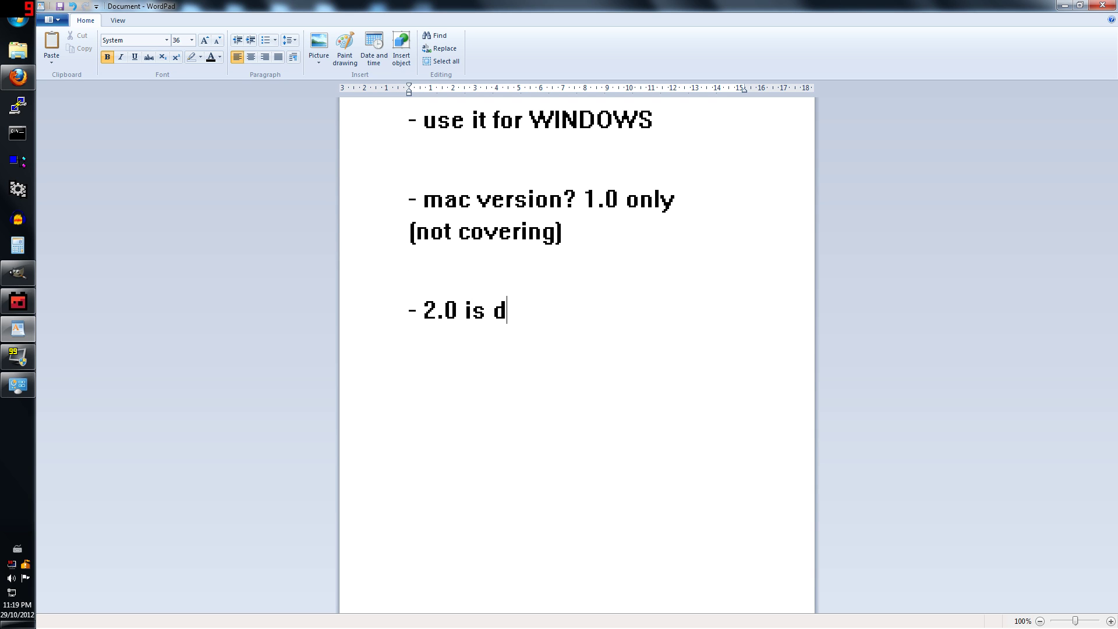
{"action": "type", "text": "a baawww"}
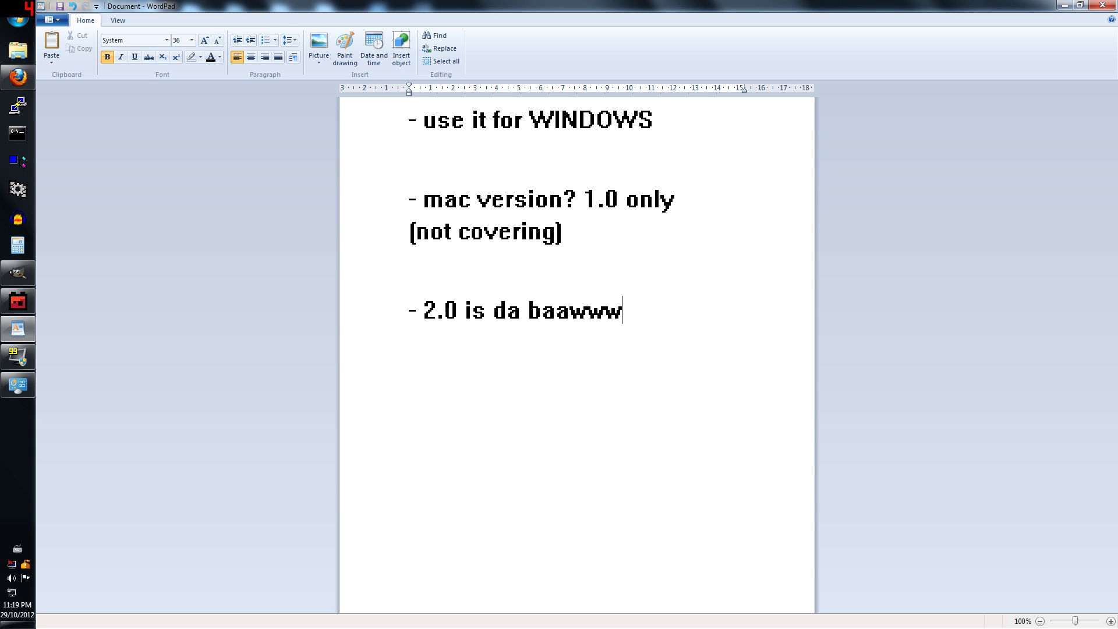
{"action": "type", "text": "wm"}
{"action": "key", "text": "Return"}
{"action": "type", "text": "mac version com"}
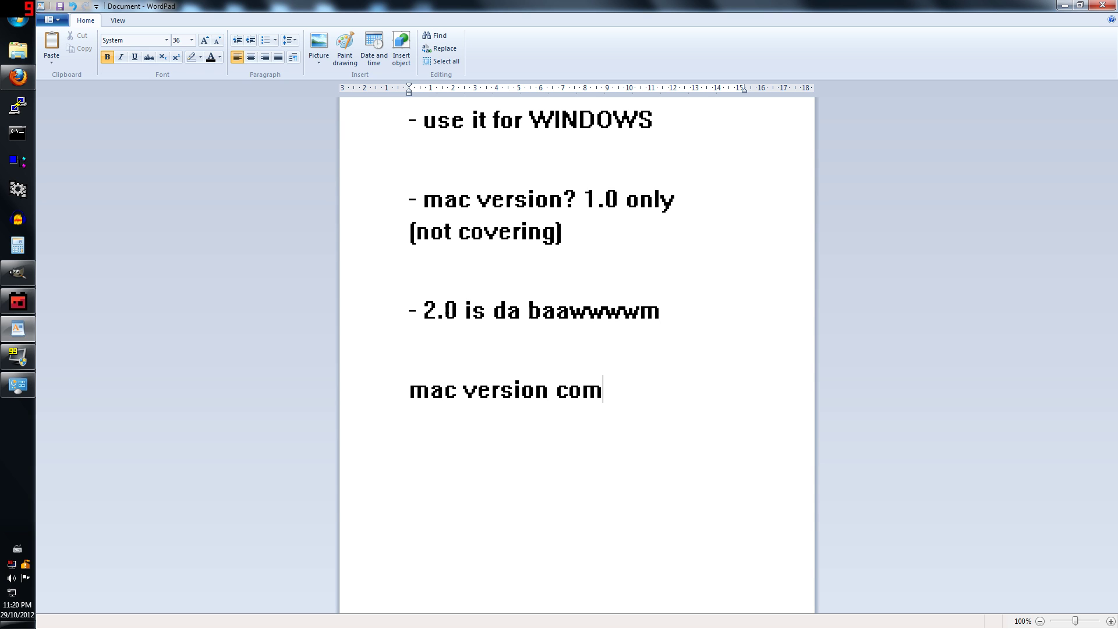
{"action": "type", "text": "ing in future!!!!"}
{"action": "key", "text": "Return"}
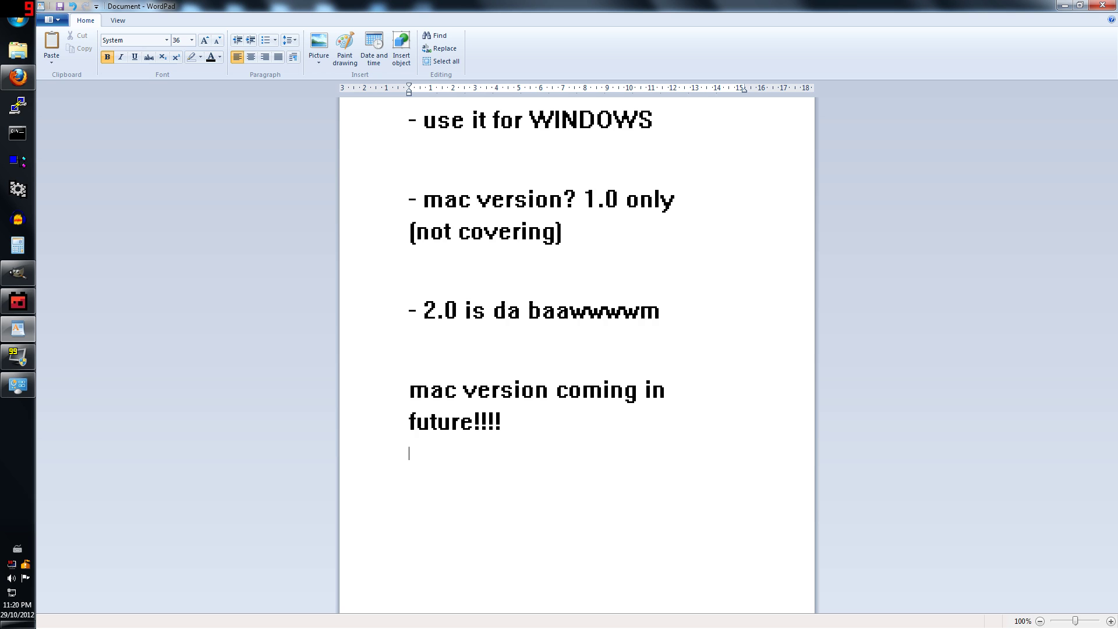
- Clear the platform notes and start a new page with 'DOWNLOAD IT FOOM'
{"action": "key", "text": "ctrl+a"}
{"action": "key", "text": "Delete"}
{"action": "type", "text": "DOWNLOAD IT FO"}
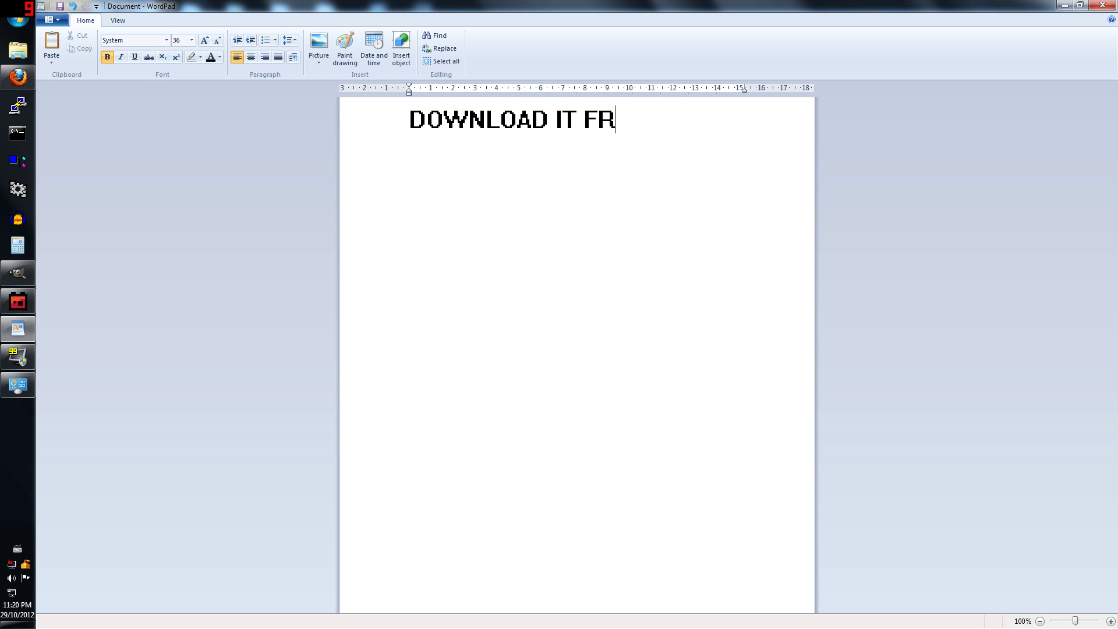
{"action": "type", "text": "OM"}
{"action": "key", "text": "Return"}
{"action": "type", "text": "www."}
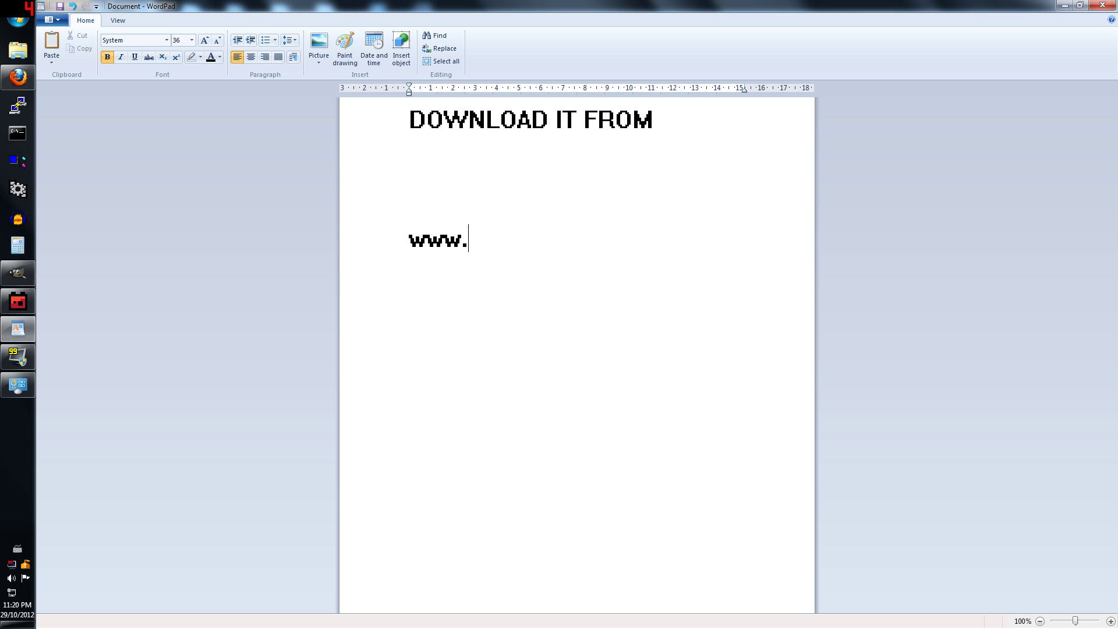
{"action": "type", "text": "ogmoeditor.com"}
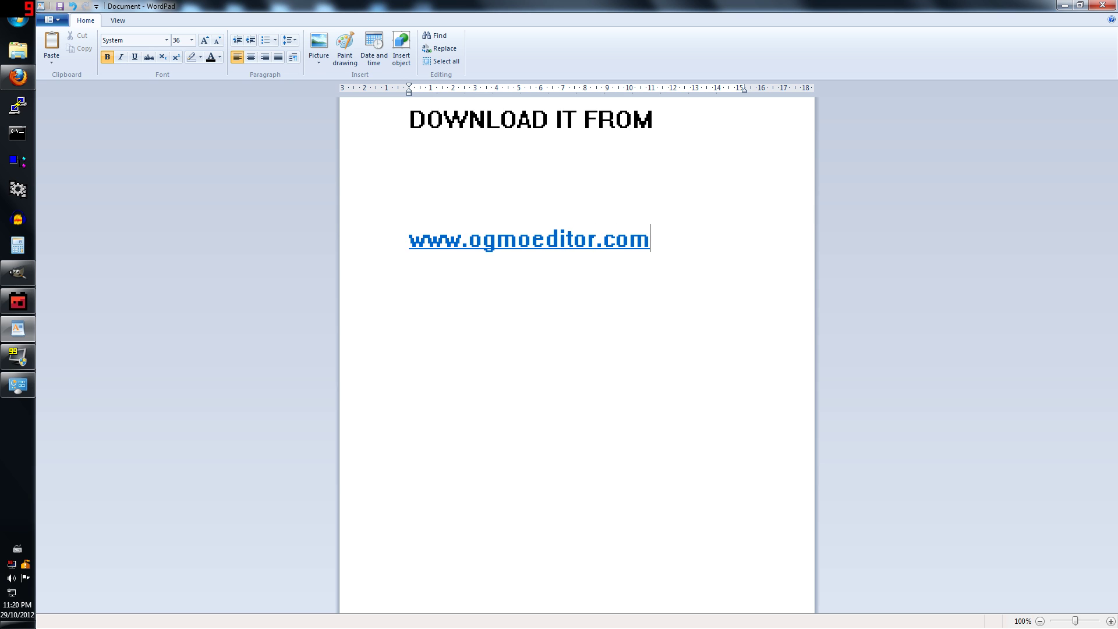
{"action": "key", "text": "Return"}
{"action": "key", "text": "Return"}
{"action": "key", "text": "Return"}
{"action": "key", "text": "alt+Tab"}
{"action": "key", "text": "alt+Tab"}
{"action": "key", "text": "alt+Tab"}
{"action": "key", "text": "alt+Tab"}
{"action": "key", "text": "alt+Tab"}
{"action": "key", "text": "alt+Tab"}
{"action": "key", "text": "alt+Tab"}
{"action": "key", "text": "alt+Tab"}
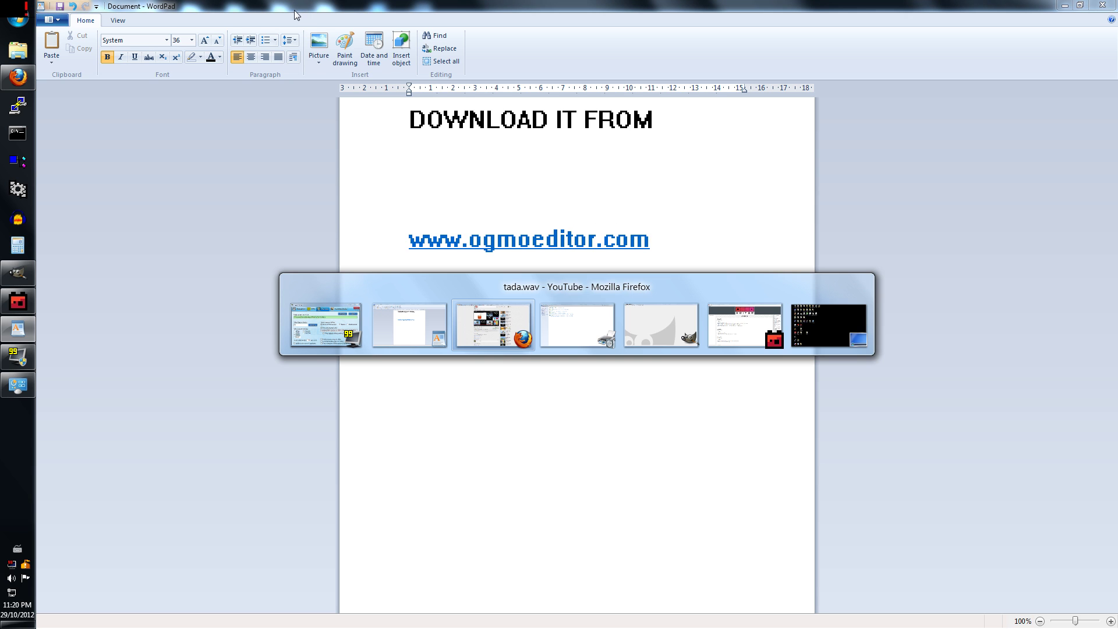
{"action": "key", "text": "alt+Tab"}
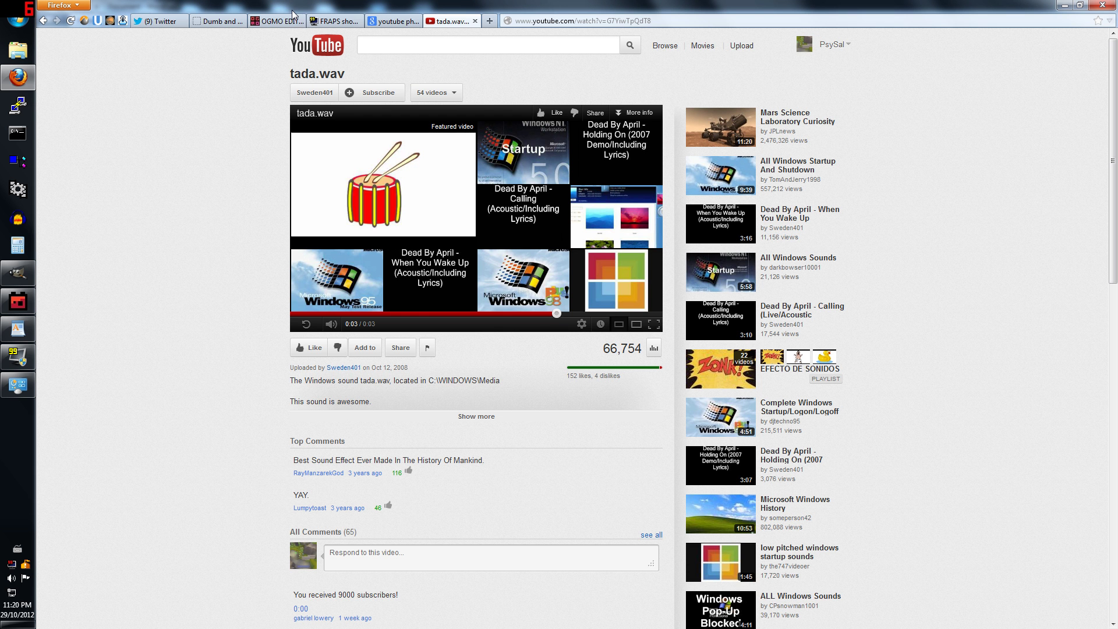
{"action": "left_click", "coordinate": [277, 21]}
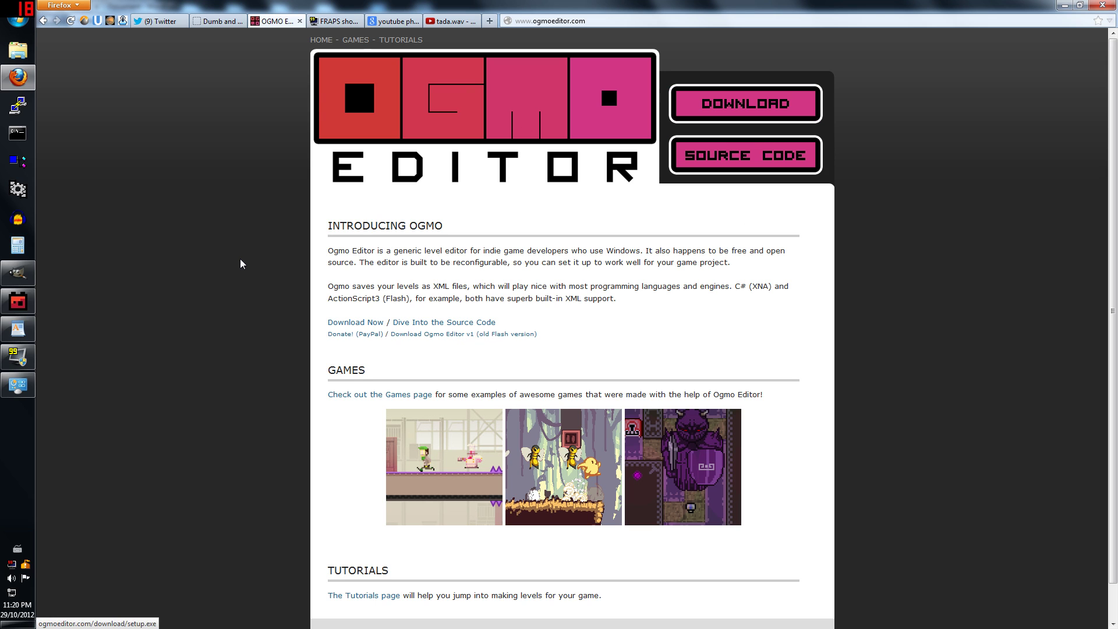
{"action": "scroll", "coordinate": [237, 264], "scroll_direction": "down", "scroll_amount": 1}
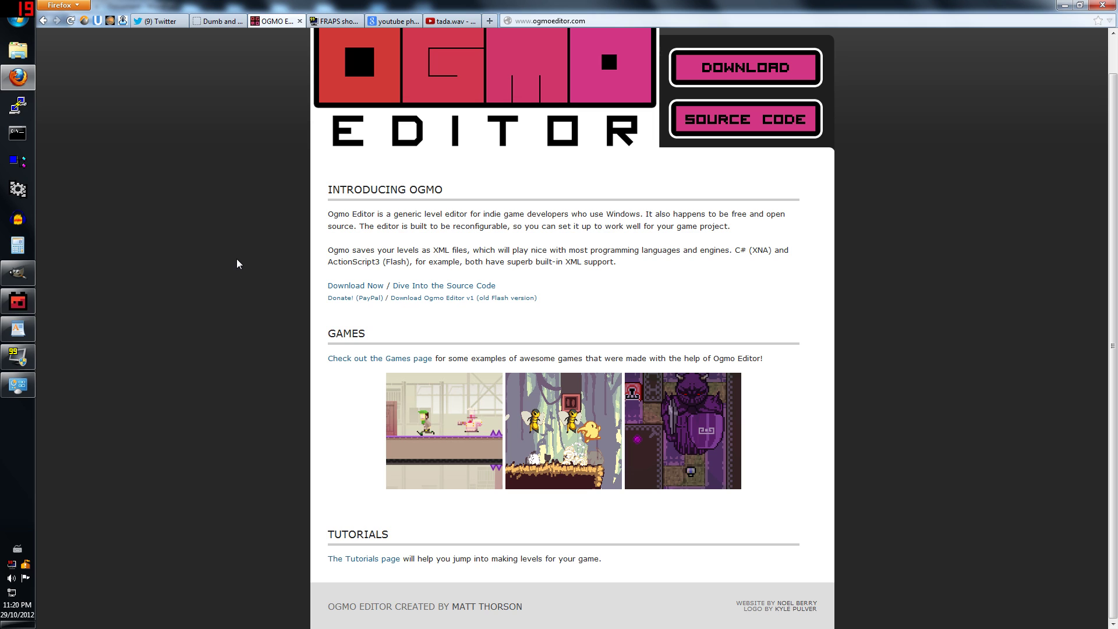
{"action": "scroll", "coordinate": [236, 258], "scroll_direction": "up", "scroll_amount": 1}
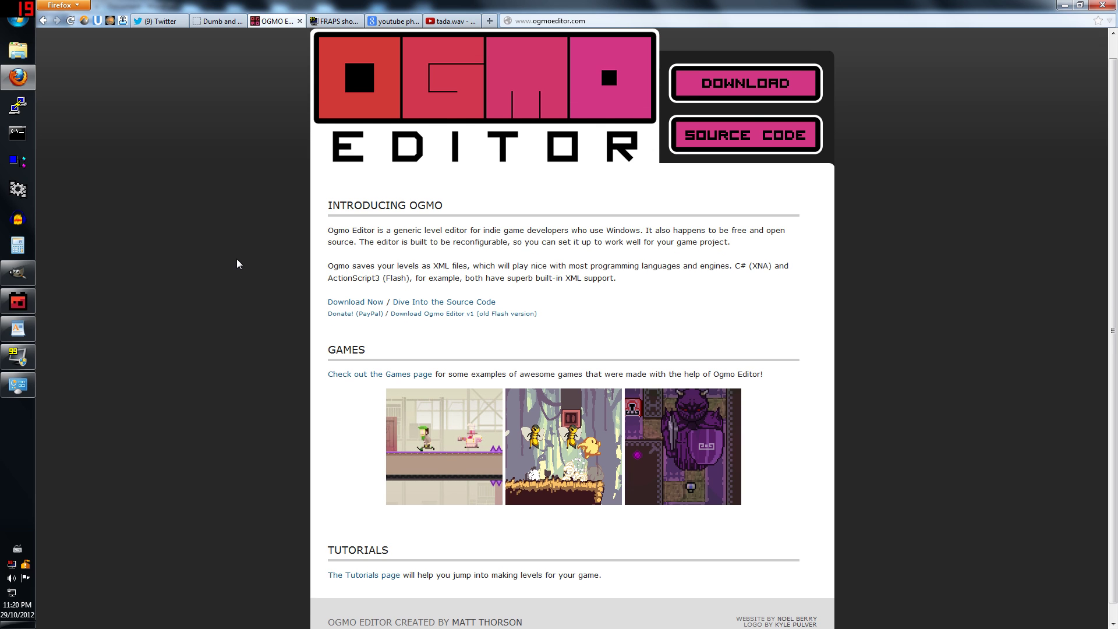
{"action": "scroll", "coordinate": [237, 259], "scroll_direction": "down", "scroll_amount": 1}
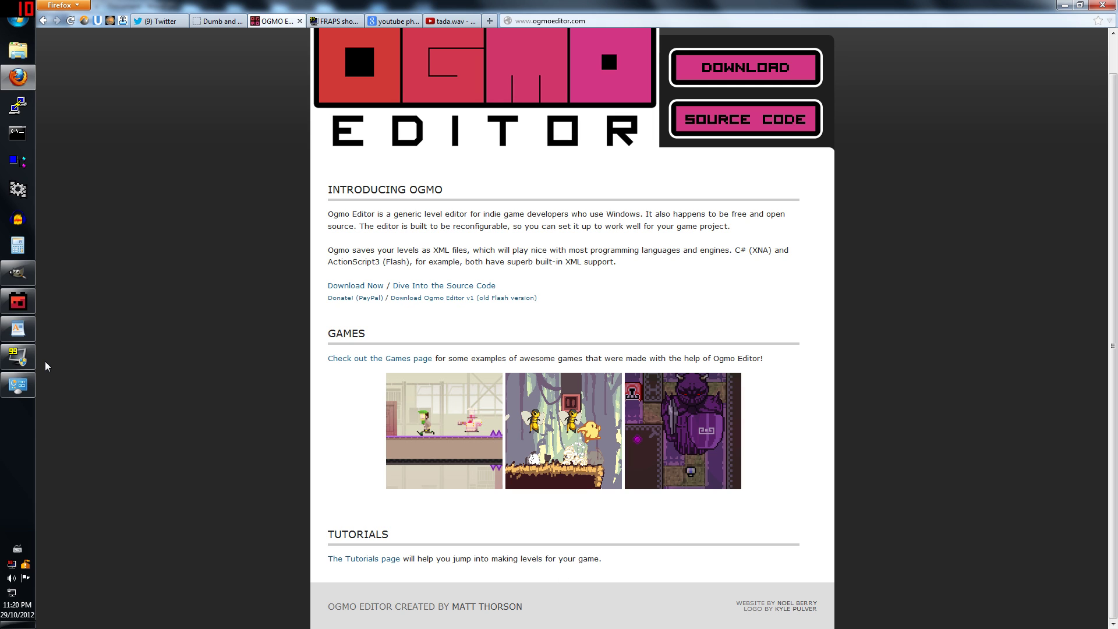
- Back in WordPad, clear the page and turn on Bold, then switch to Ogmo Editor's Start Page
{"action": "mouse_move", "coordinate": [20, 330]}
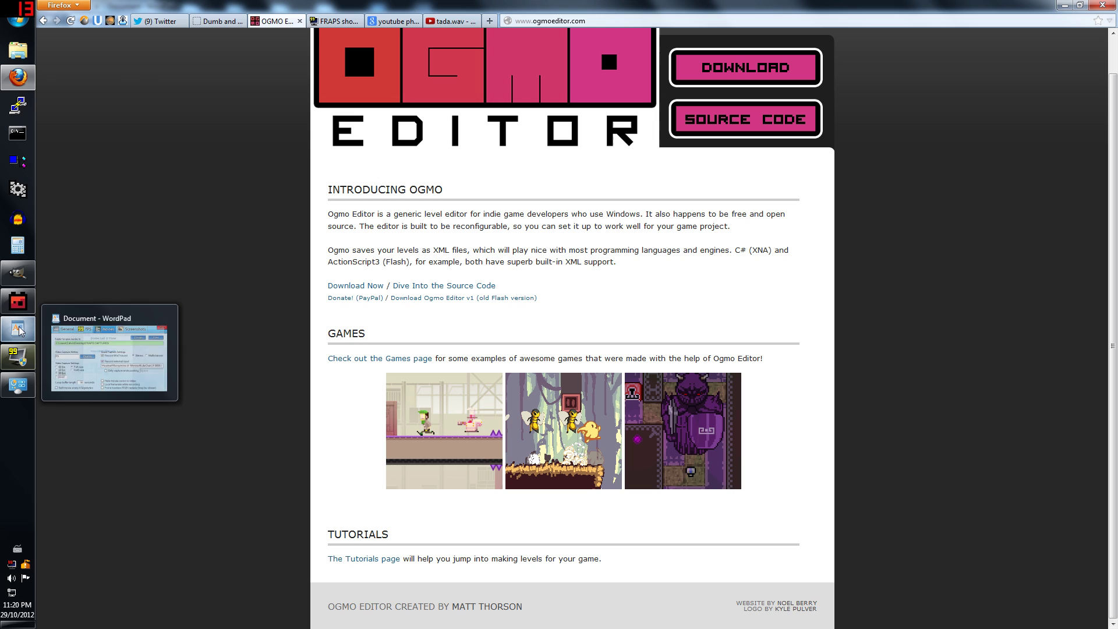
{"action": "left_click", "coordinate": [103, 326]}
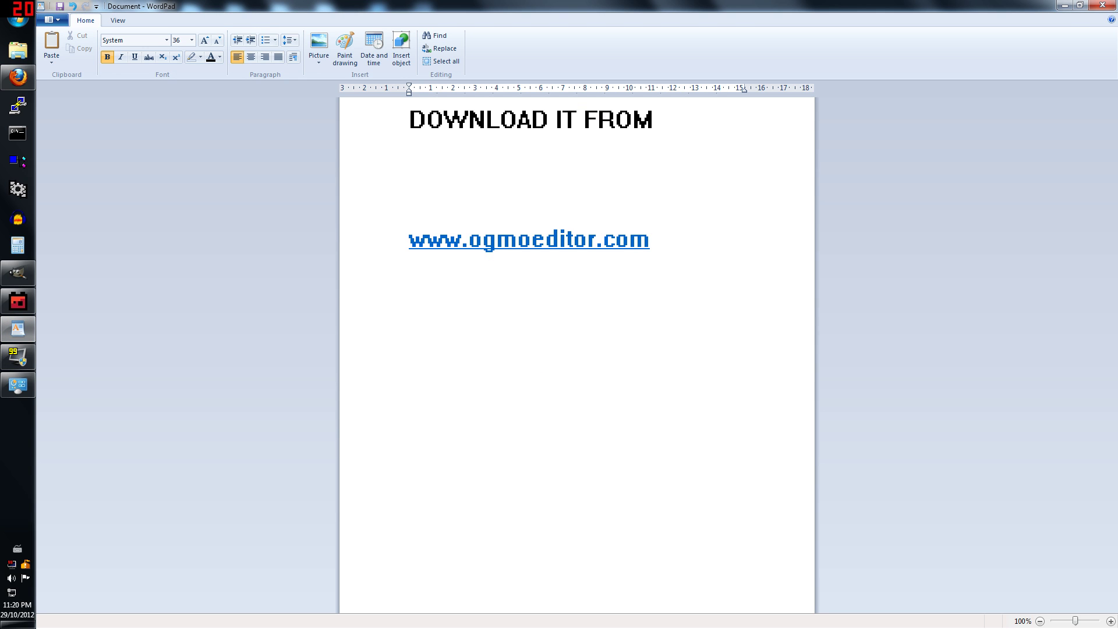
{"action": "key", "text": "ctrl+a"}
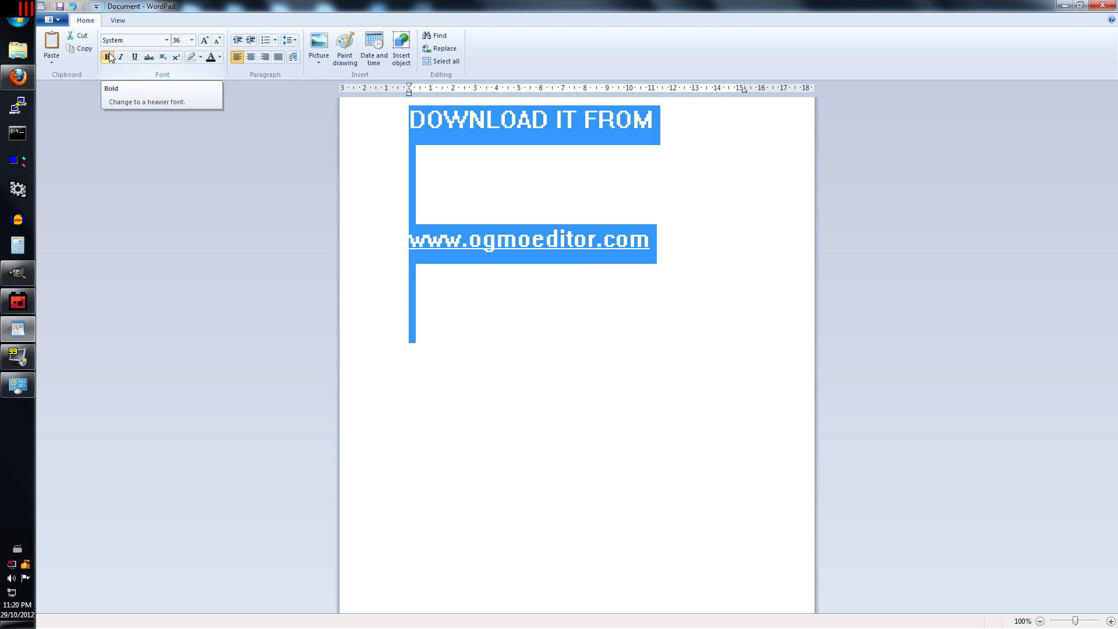
{"action": "key", "text": "Delete"}
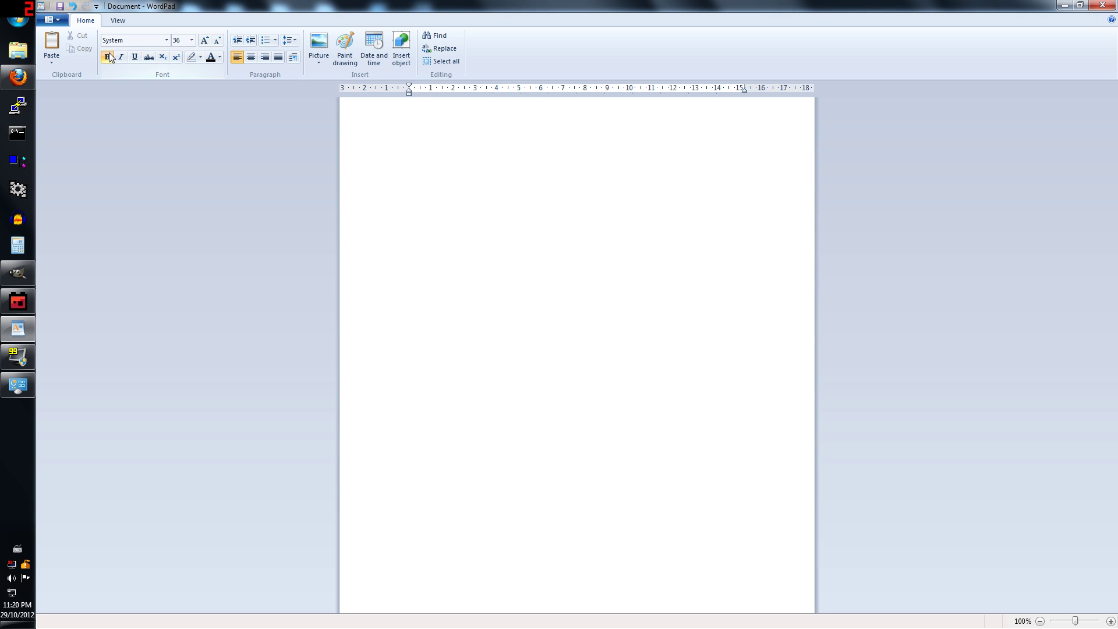
{"action": "left_click", "coordinate": [108, 56]}
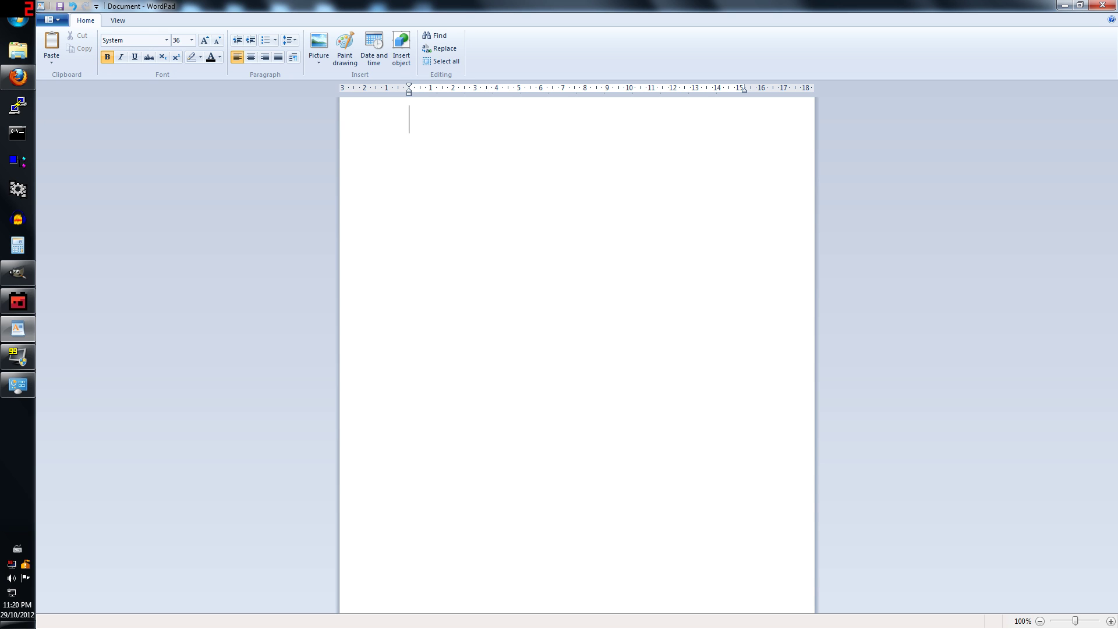
{"action": "left_click", "coordinate": [24, 300]}
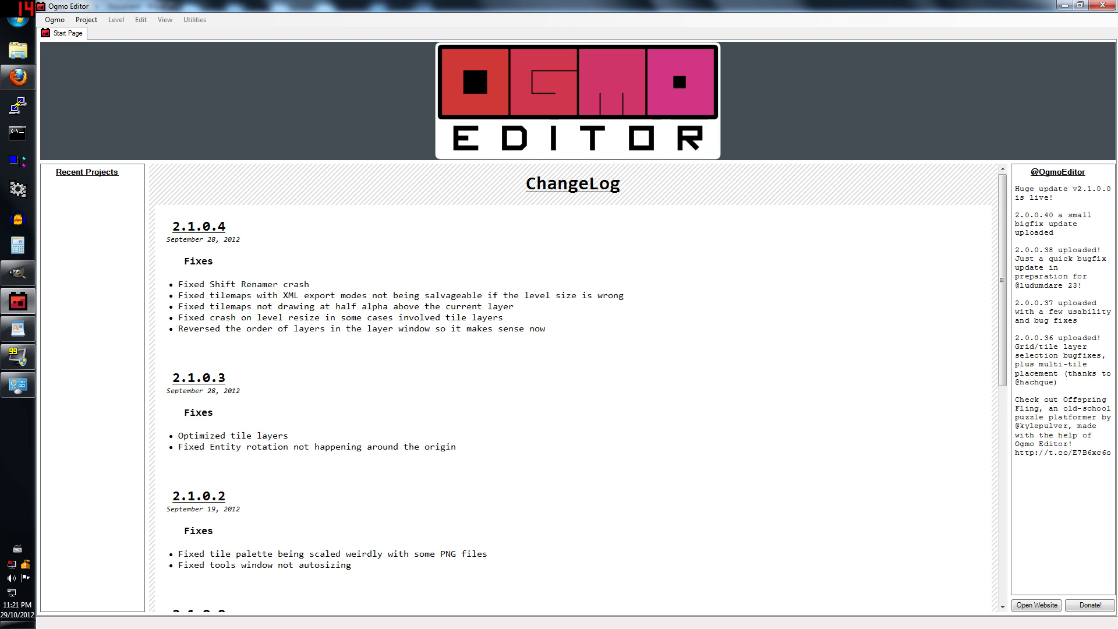
- Highlight and review the 2.1.0.4 heading and fixes in the Start Page ChangeLog, then clear the selection
{"action": "left_click_drag", "start_coordinate": [261, 284], "coordinate": [169, 219]}
{"action": "left_click", "coordinate": [563, 332]}
{"action": "left_click", "coordinate": [529, 292]}
{"action": "left_click_drag", "start_coordinate": [588, 335], "coordinate": [133, 214]}
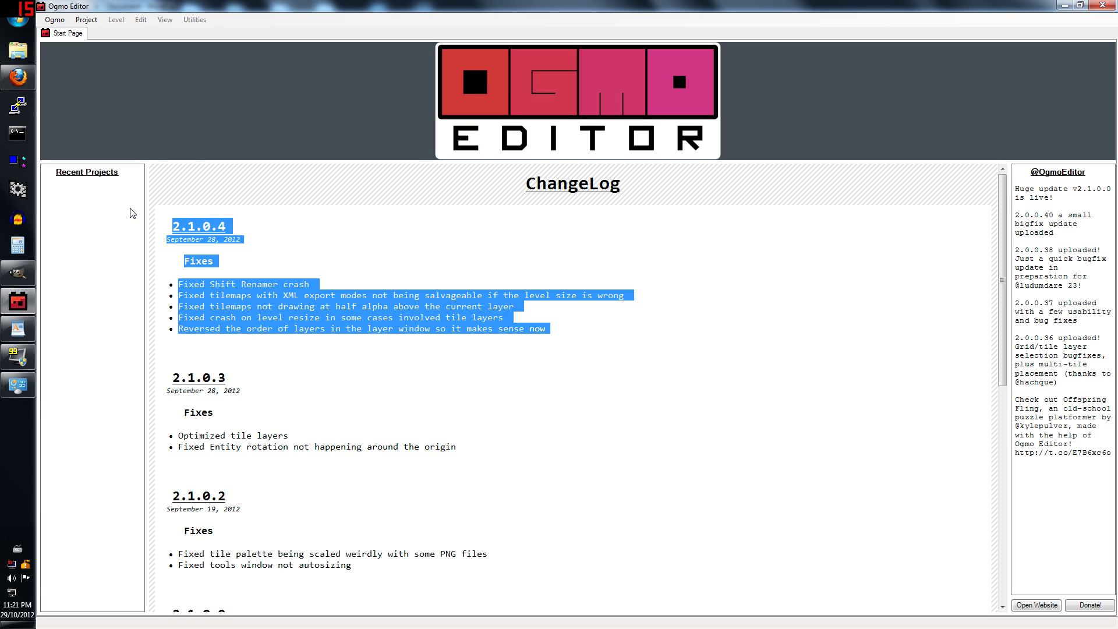
{"action": "left_click", "coordinate": [617, 324]}
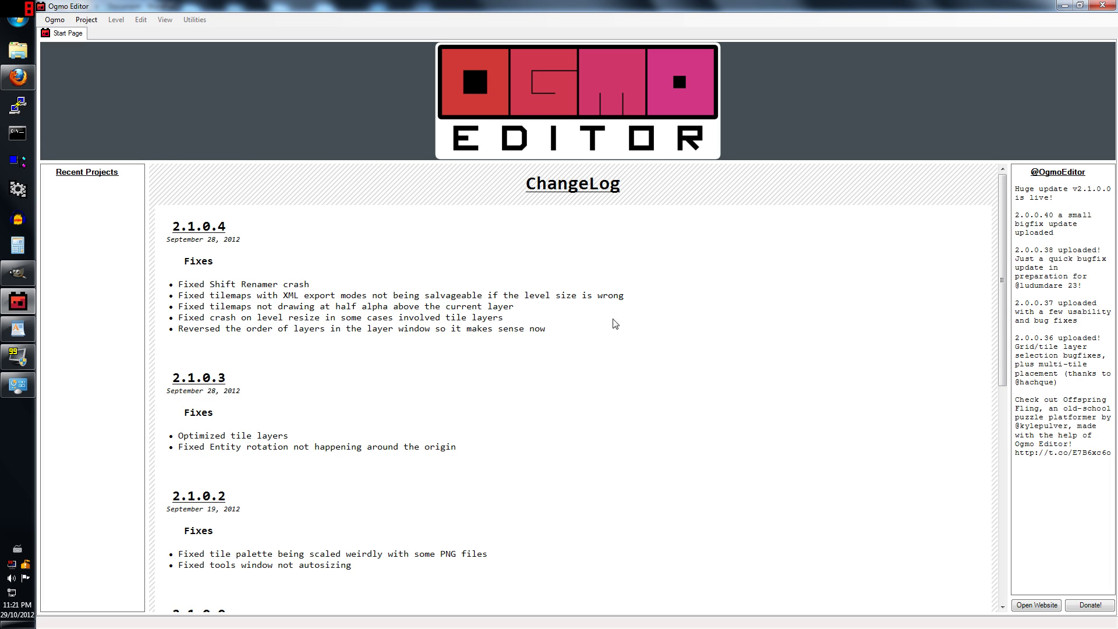
{"action": "left_click_drag", "start_coordinate": [560, 331], "coordinate": [624, 339]}
{"action": "left_click", "coordinate": [624, 341]}
- In WordPad, type the question 'WHAT KIND OF FILES / DOES / OGMO!!!! / edit?' on separate lines
{"action": "left_click", "coordinate": [18, 330]}
{"action": "key", "text": "Return"}
{"action": "key", "text": "Return"}
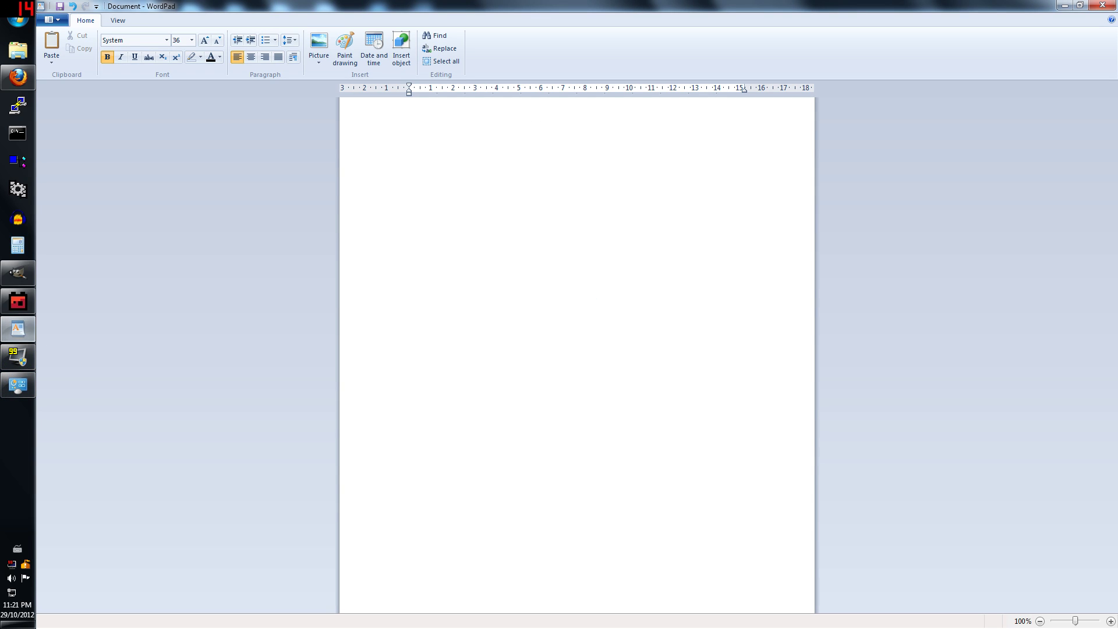
{"action": "key", "text": "BackSpace"}
{"action": "key", "text": "BackSpace"}
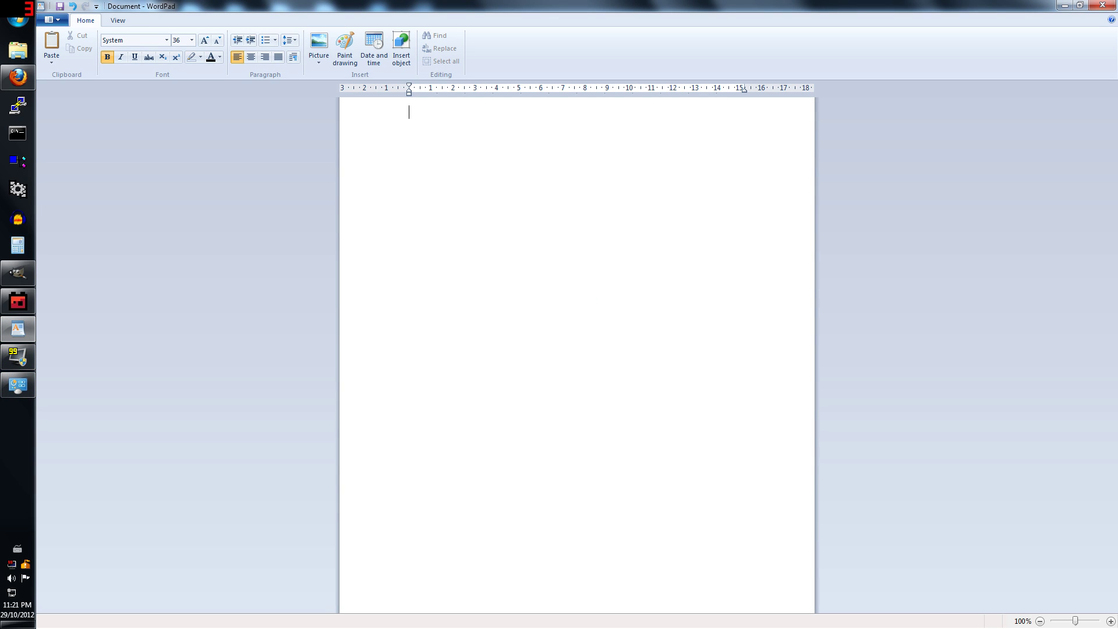
{"action": "type", "text": "WHAT KIND OF F"}
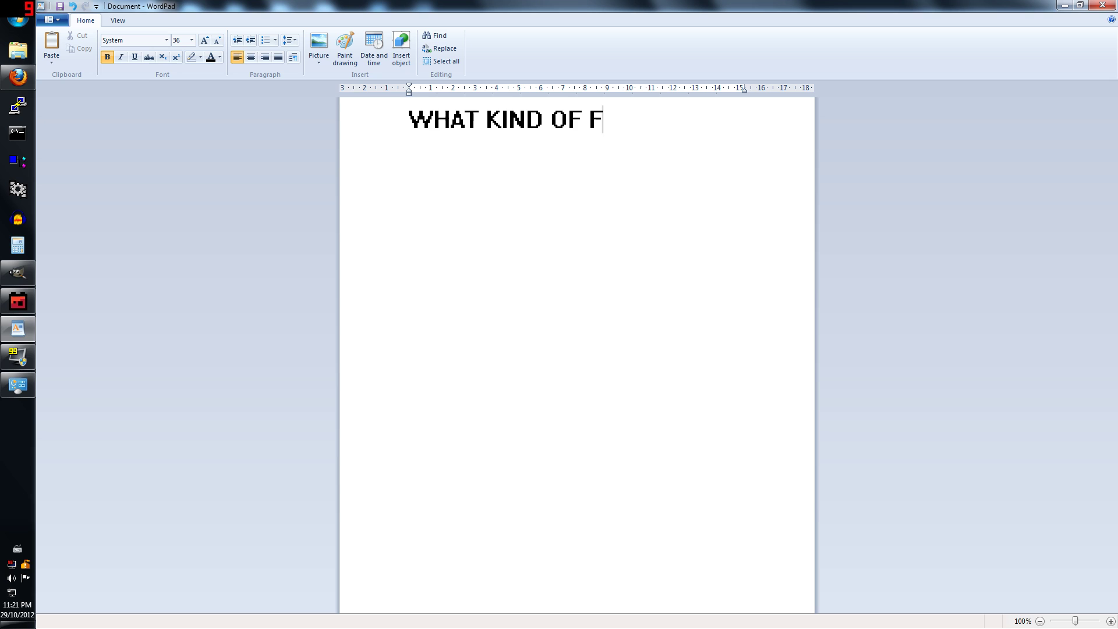
{"action": "type", "text": "ILES"}
{"action": "key", "text": "Return"}
{"action": "key", "text": "Return"}
{"action": "type", "text": "DOES"}
{"action": "key", "text": "Return"}
{"action": "key", "text": "Return"}
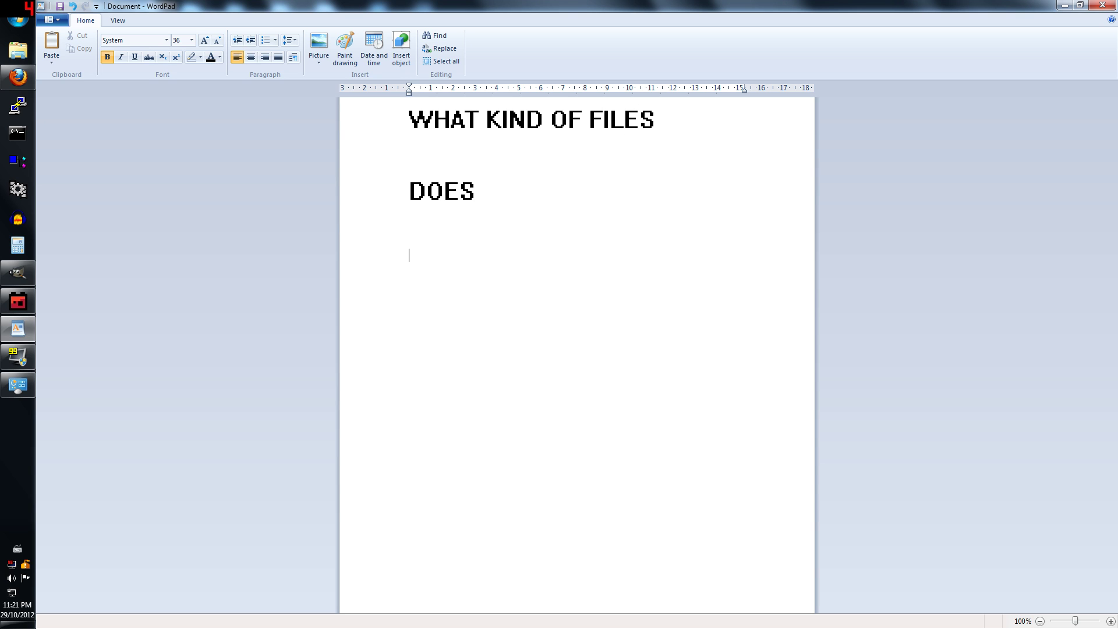
{"action": "type", "text": "OGMO!!!!"}
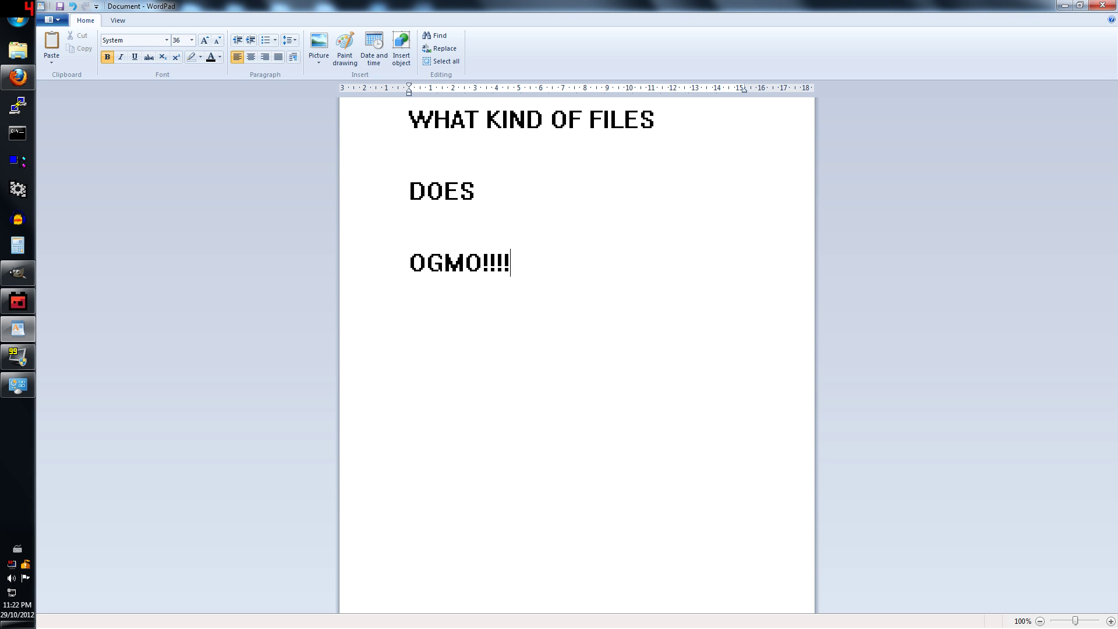
{"action": "key", "text": "Return"}
{"action": "key", "text": "Return"}
{"action": "type", "text": "edit?"}
- Replace the question with 'WELL, WE WANT TO MAKE LEVELS!!!' and 'IT EDITS LEVEL FILES'
{"action": "key", "text": "ctrl+a"}
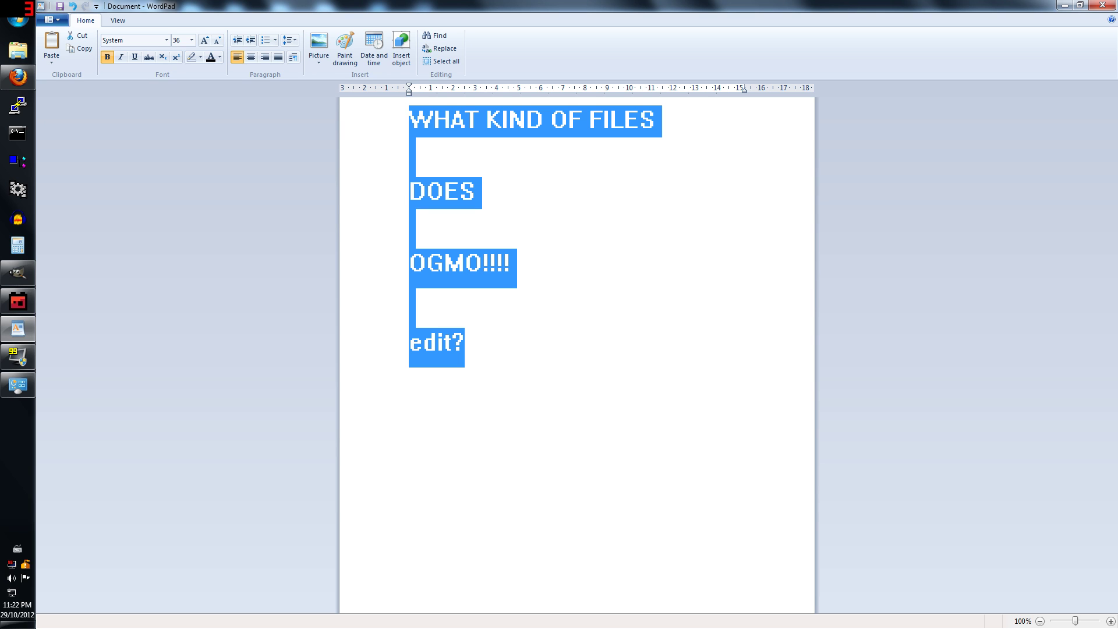
{"action": "key", "text": "BackSpace"}
{"action": "type", "text": "WELL, WE "}
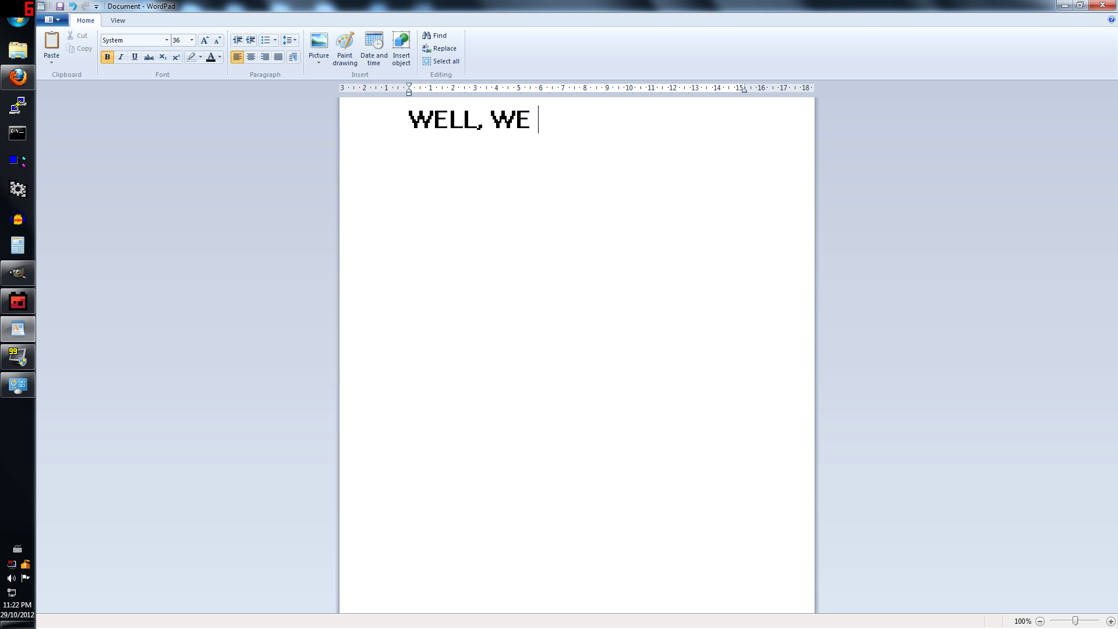
{"action": "type", "text": "WANT TO MAKE LEV"}
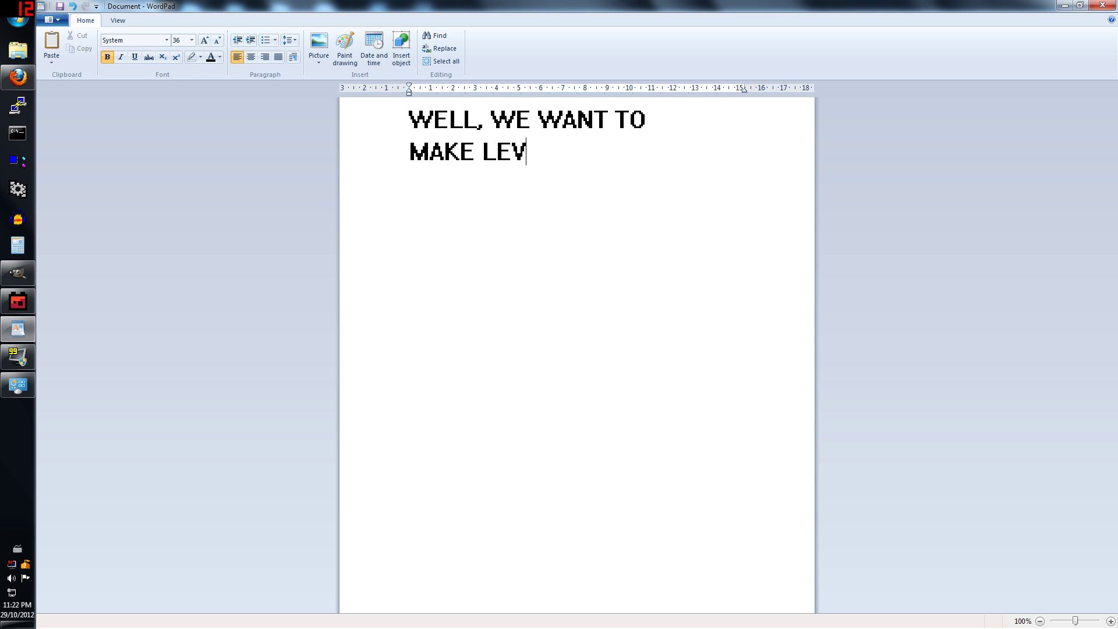
{"action": "type", "text": "ELS!!!"}
{"action": "key", "text": "Return"}
{"action": "key", "text": "Return"}
{"action": "type", "text": "IT EDIT"}
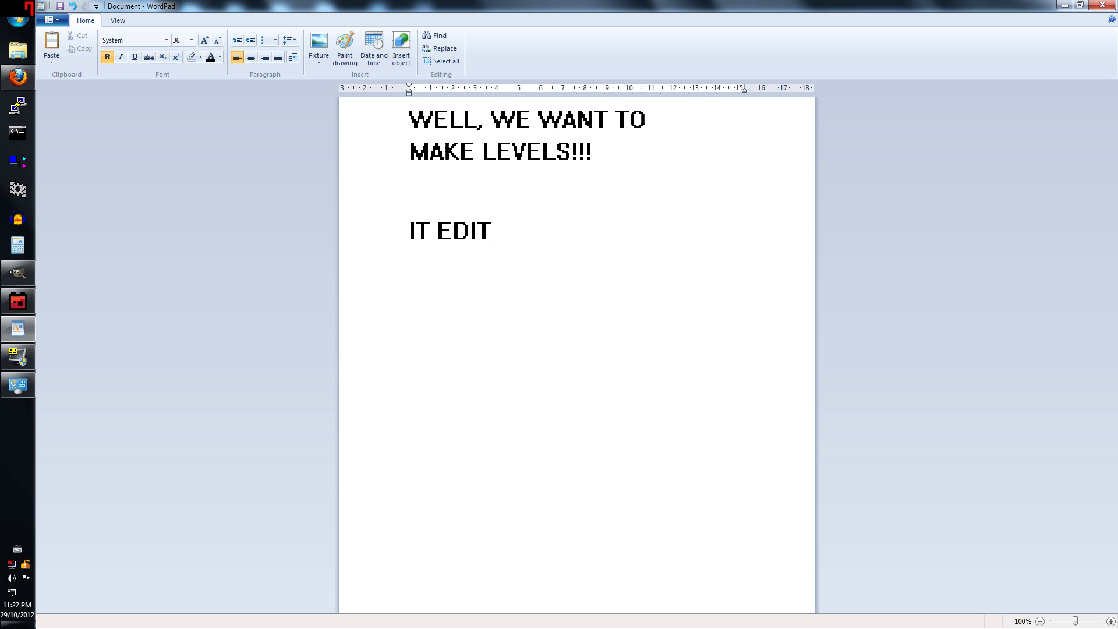
{"action": "type", "text": "S LEVEL FILES"}
{"action": "key", "text": "Return"}
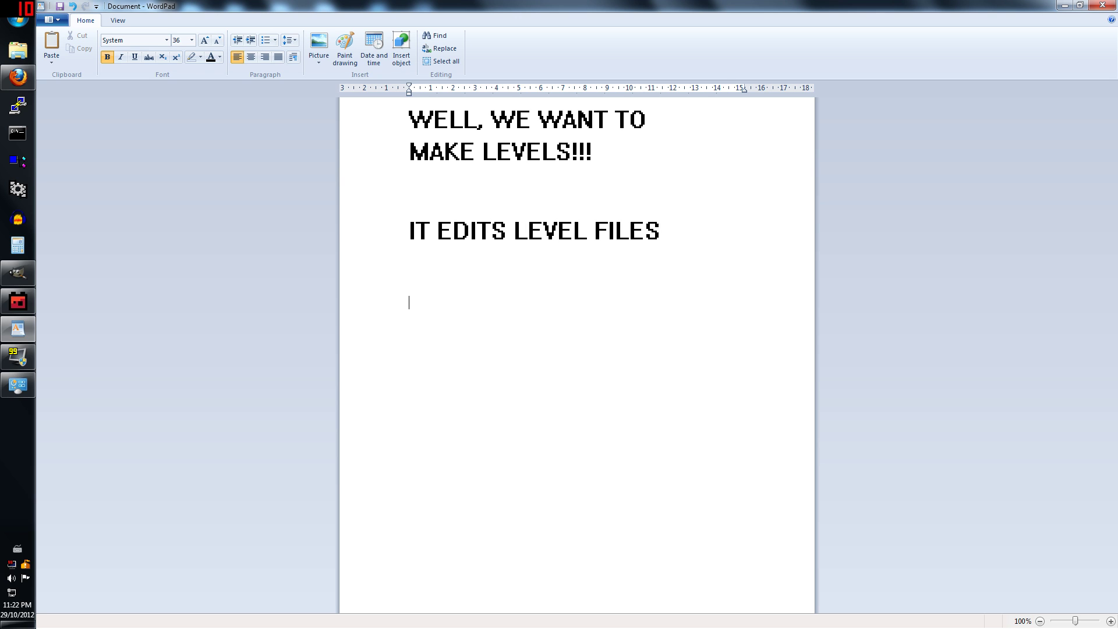
- Type '.OEL', set it to 72 pt, and follow it with 'FILES'
{"action": "type", "text": ".OEL"}
{"action": "key", "text": "shift+Home"}
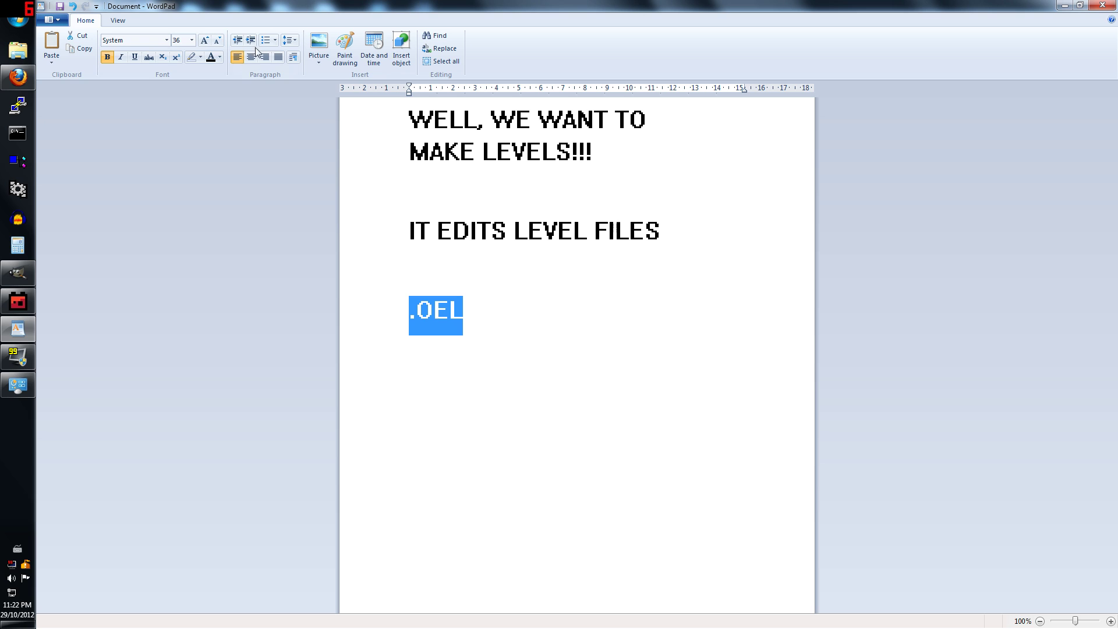
{"action": "left_click", "coordinate": [191, 40]}
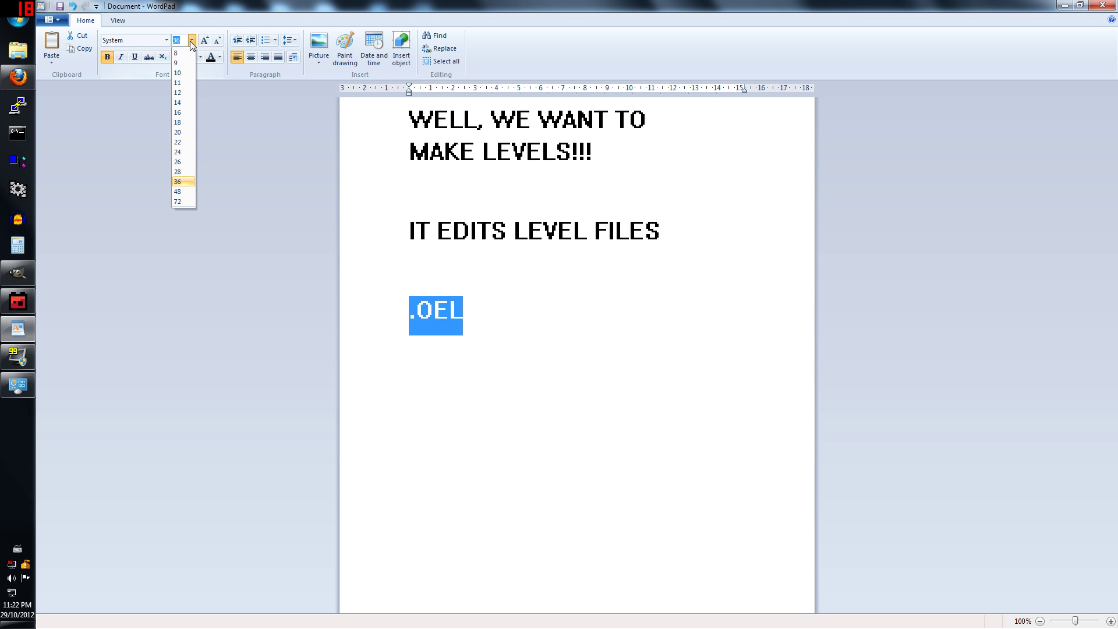
{"action": "left_click", "coordinate": [180, 202]}
{"action": "left_click", "coordinate": [921, 296]}
{"action": "type", "text": "FIL"}
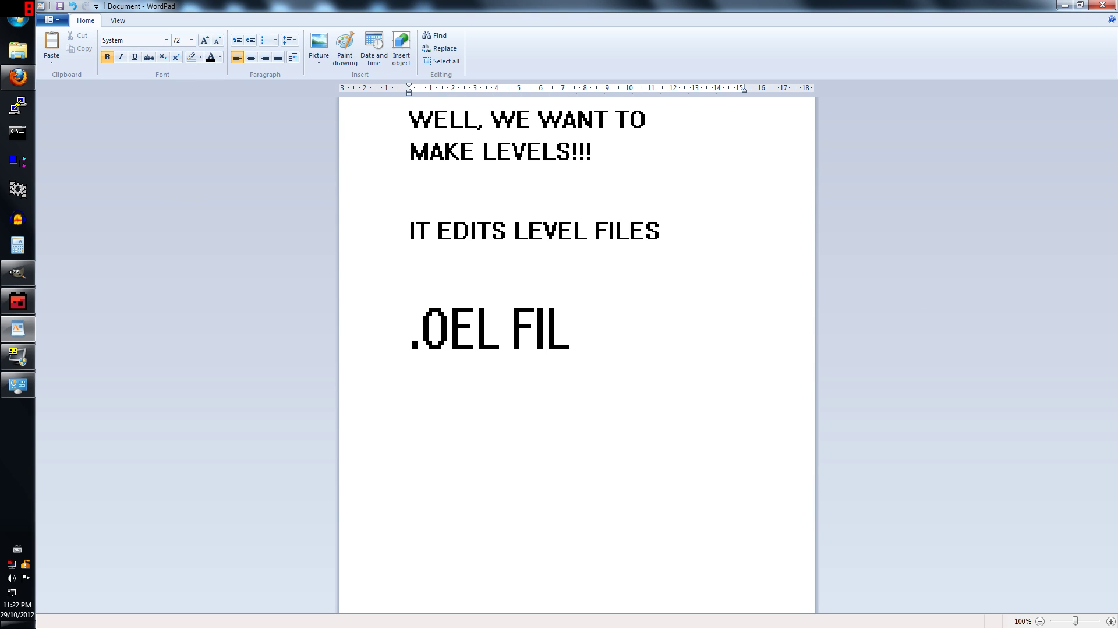
{"action": "type", "text": "ES"}
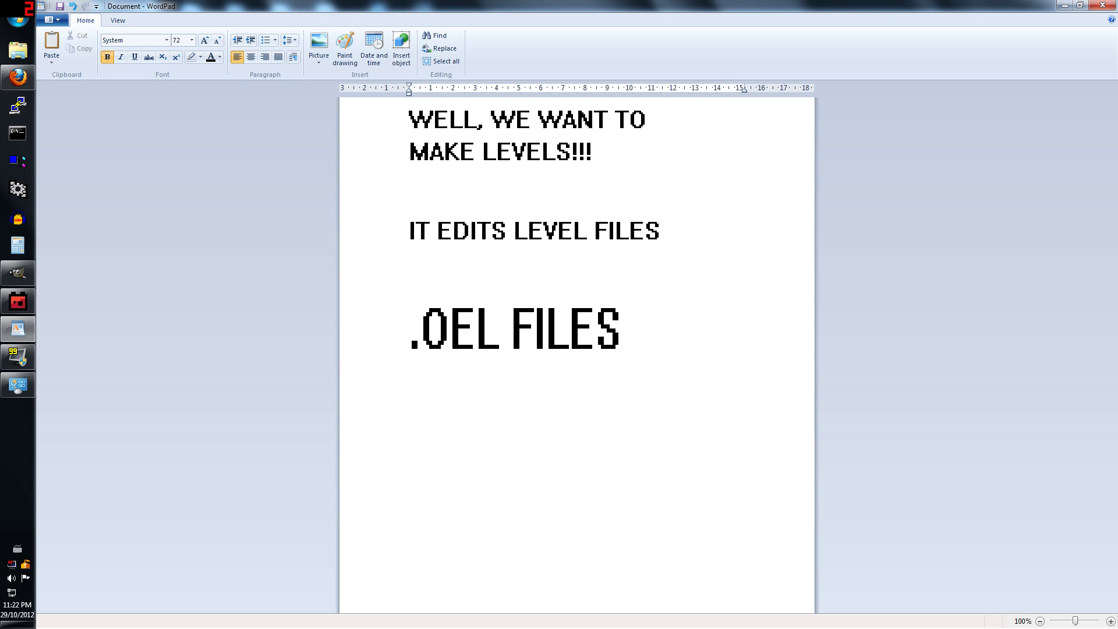
- Clear the old notes and type 'THERE IS A CATCH!', 'AHA!', 'WHAT IS IT?', 'THE CATCH IS', 'THAT' on separate lines
{"action": "key", "text": "ctrl+a"}
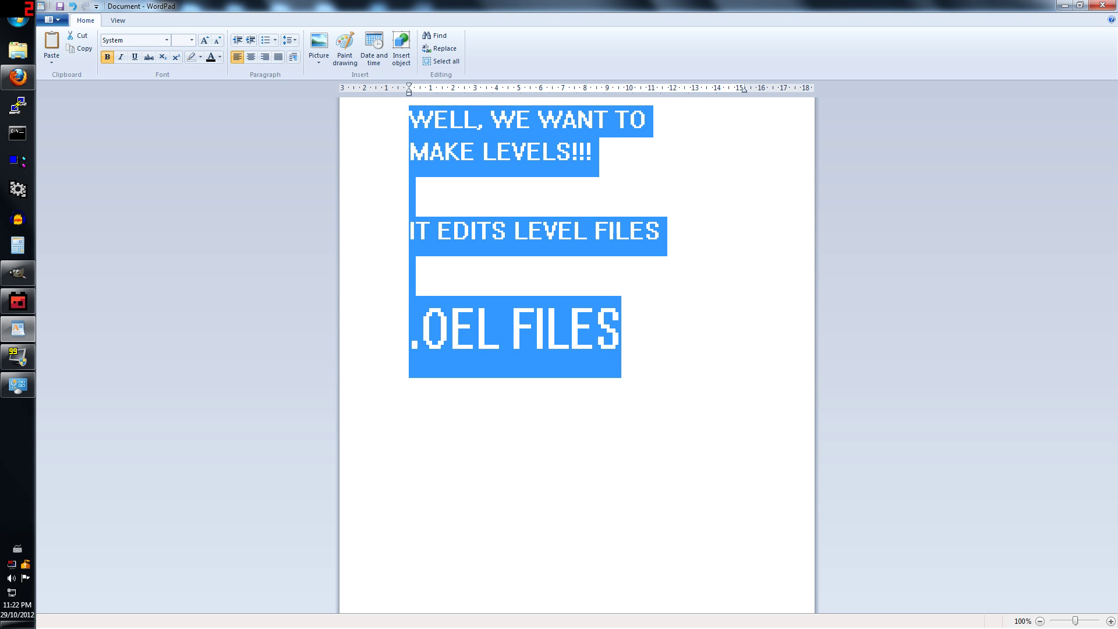
{"action": "key", "text": "ctrl+z"}
{"action": "key", "text": "ctrl+a"}
{"action": "key", "text": "BackSpace"}
{"action": "type", "text": "THER"}
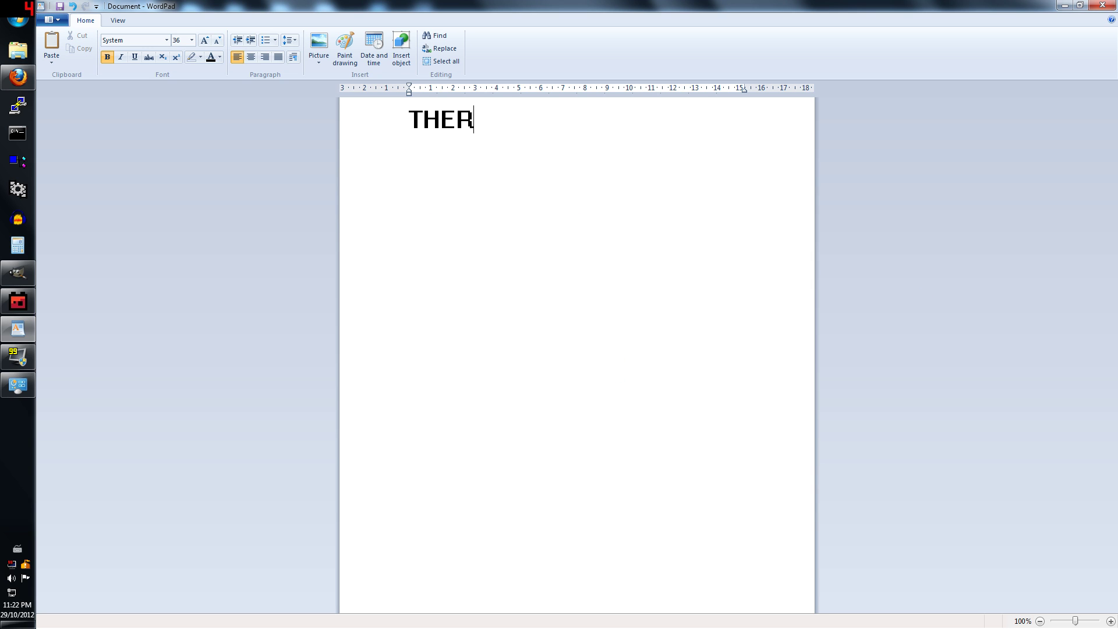
{"action": "type", "text": "E IS A CATCH!"}
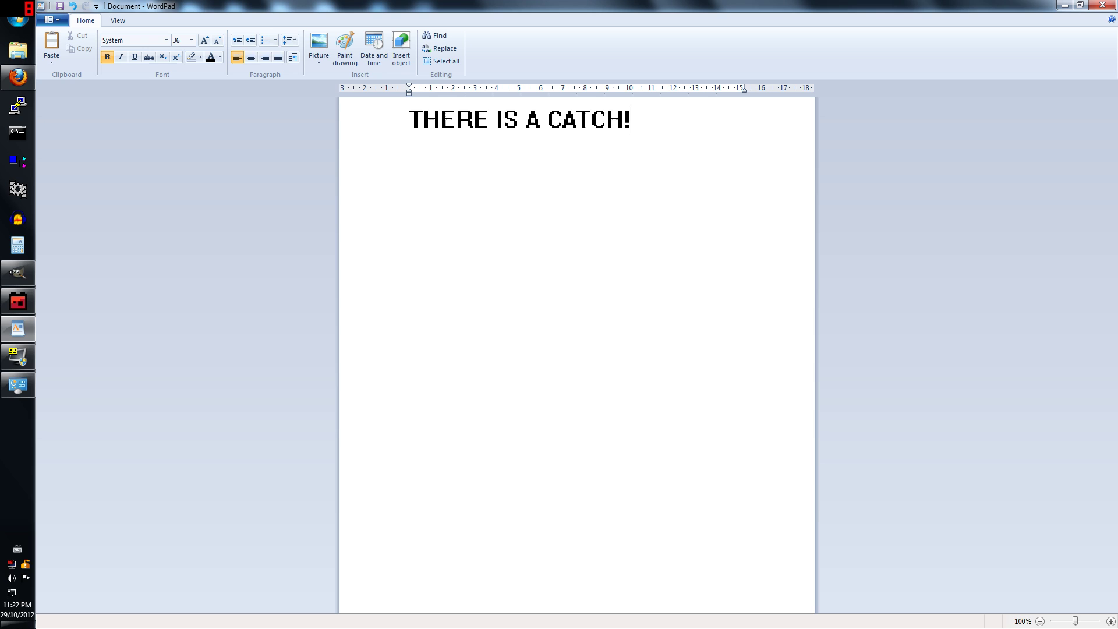
{"action": "key", "text": "Return"}
{"action": "key", "text": "Return"}
{"action": "type", "text": "AHA!"}
{"action": "key", "text": "Return"}
{"action": "type", "text": "WHAT IS IT?"}
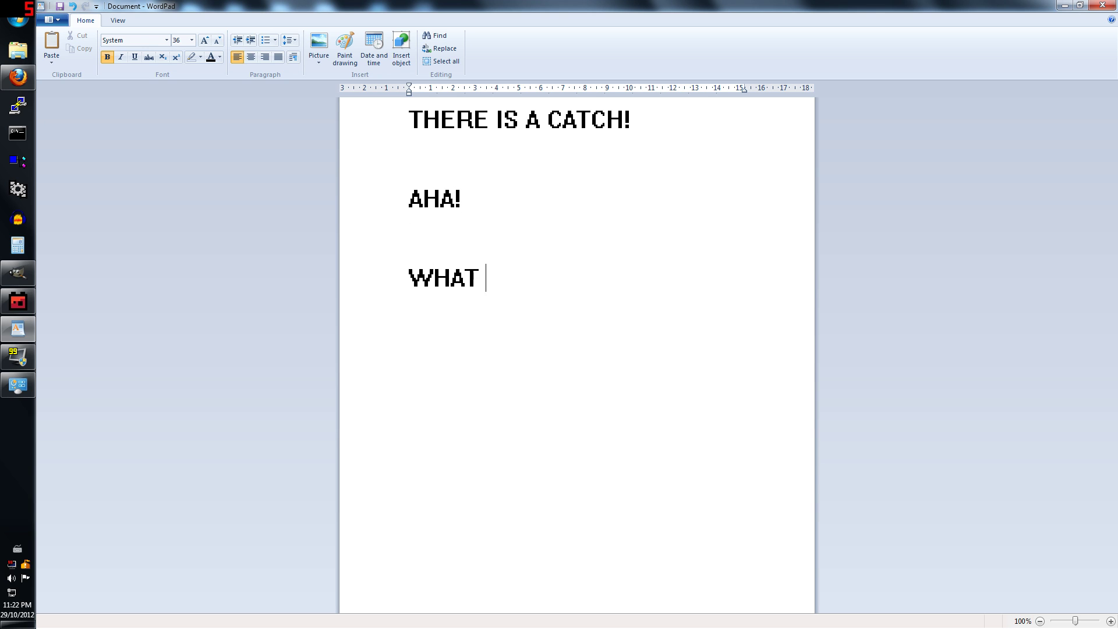
{"action": "key", "text": "Return"}
{"action": "key", "text": "Return"}
{"action": "type", "text": "THE CATCH IS"}
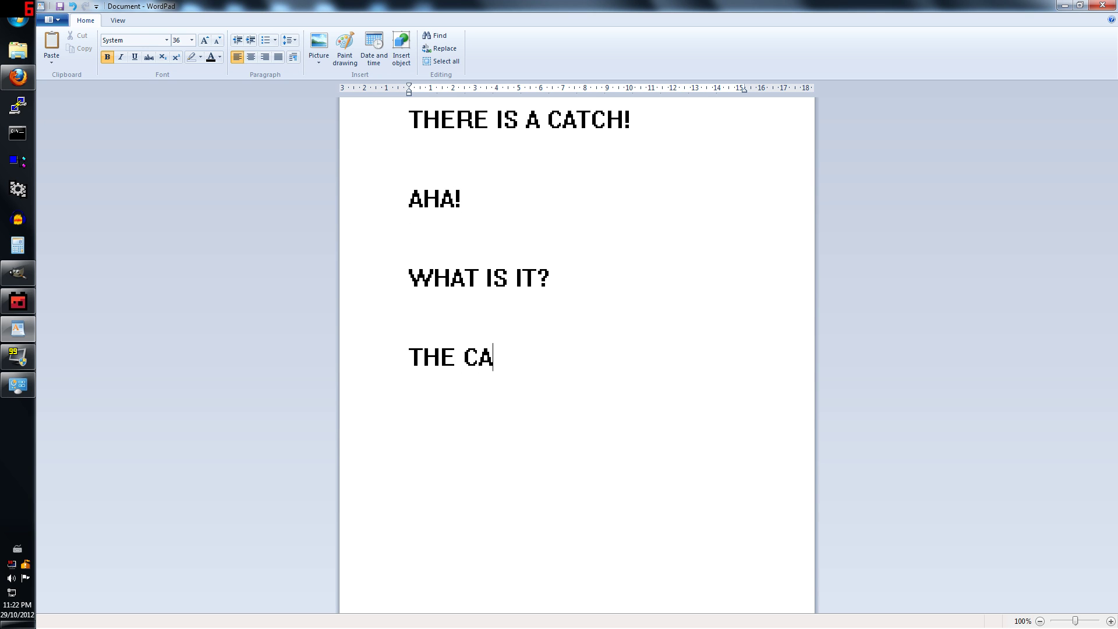
{"action": "key", "text": "Return"}
{"action": "key", "text": "Return"}
{"action": "type", "text": "THAT"}
{"action": "key", "text": "Return"}
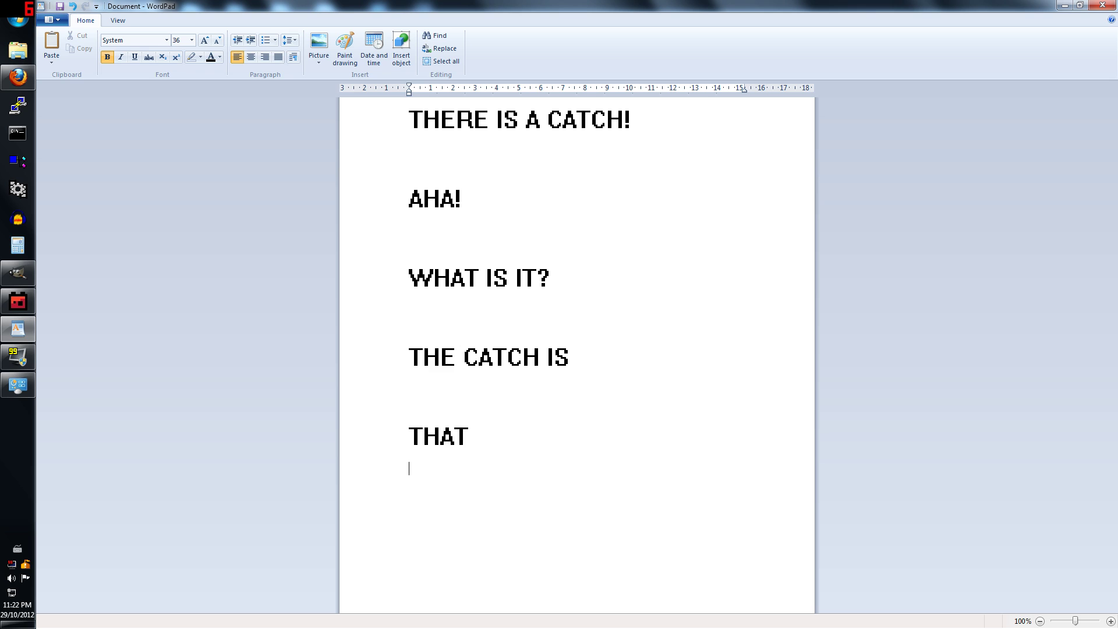
- Write the line 'YOU NEED OGMO TO ANSWER THE QUESTION:', correcting the wording along the way
{"action": "type", "text": "YOU NEED TO SAY"}
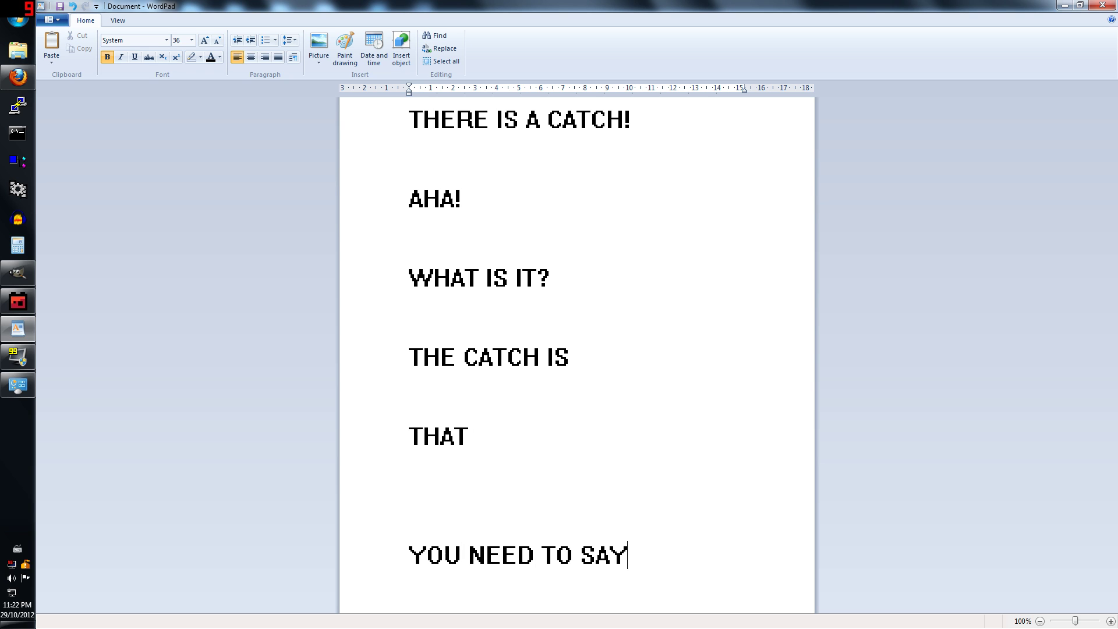
{"action": "key", "text": "BackSpace"}
{"action": "key", "text": "BackSpace"}
{"action": "key", "text": "BackSpace"}
{"action": "key", "text": "Up"}
{"action": "key", "text": "BackSpace"}
{"action": "key", "text": "Down"}
{"action": "key", "text": "End"}
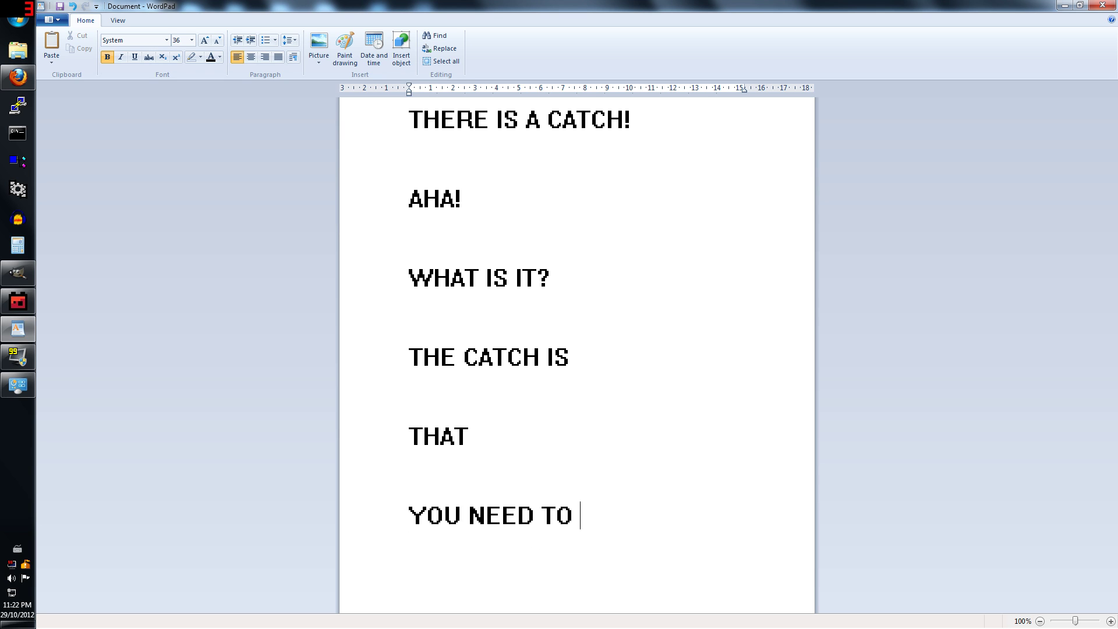
{"action": "key", "text": "BackSpace"}
{"action": "key", "text": "BackSpace"}
{"action": "key", "text": "BackSpace"}
{"action": "key", "text": "BackSpace"}
{"action": "key", "text": "BackSpace"}
{"action": "key", "text": "BackSpace"}
{"action": "key", "text": "BackSpace"}
{"action": "key", "text": "BackSpace"}
{"action": "type", "text": "NEED OGMO"}
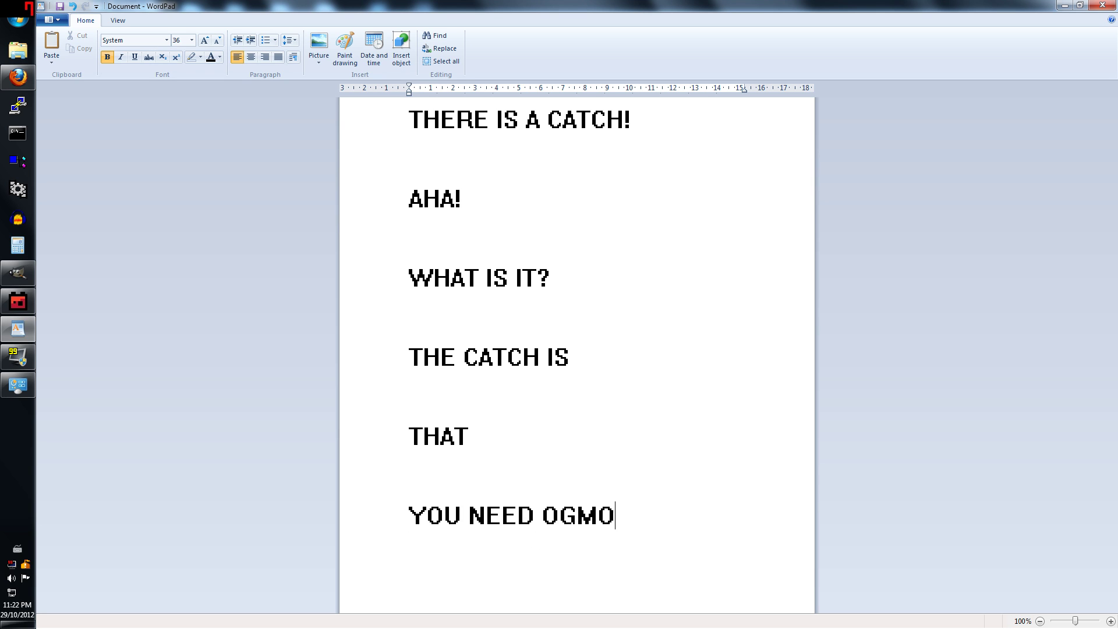
{"action": "type", "text": " TO ANSWER THE Q"}
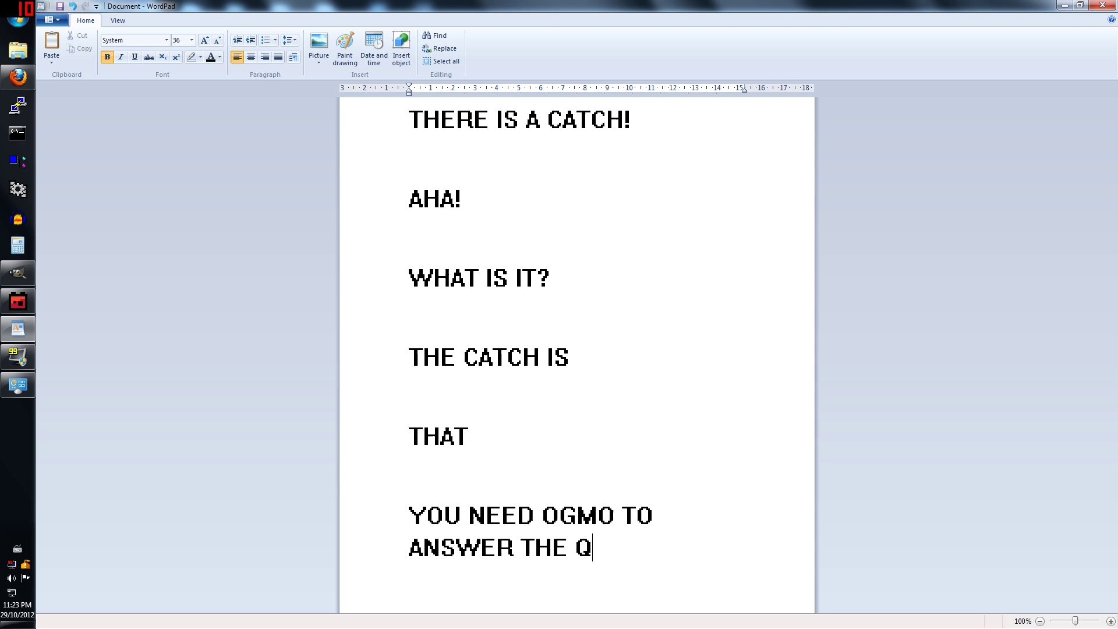
{"action": "type", "text": "UESTION:"}
{"action": "key", "text": "Return"}
{"action": "key", "text": "Return"}
- Add 'WHAT KIND OF CRAP GOES IN MY LEVEL????' and select the whole document
{"action": "type", "text": "W"}
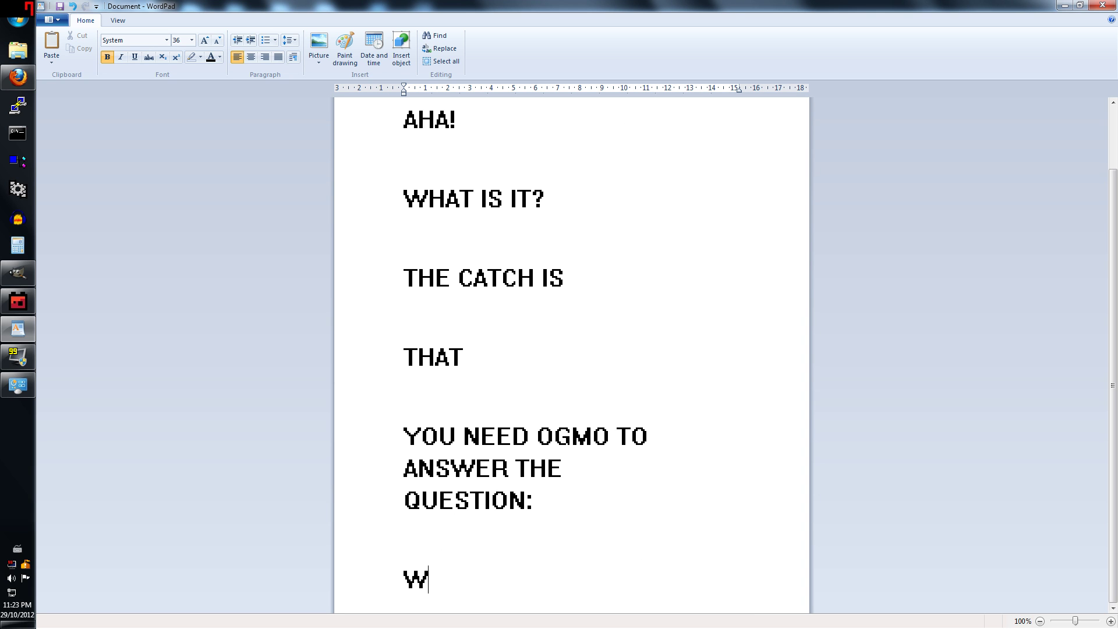
{"action": "type", "text": "HAT KIND OF CRAP GOES IN MY "}
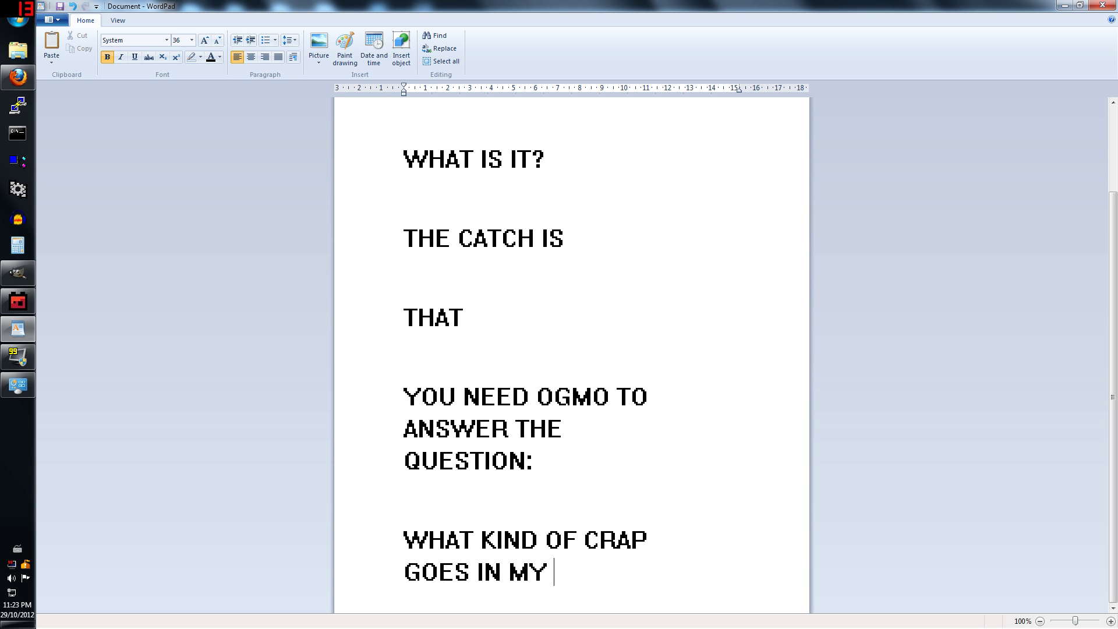
{"action": "type", "text": "LEVEL????"}
{"action": "key", "text": "Return"}
{"action": "key", "text": "Return"}
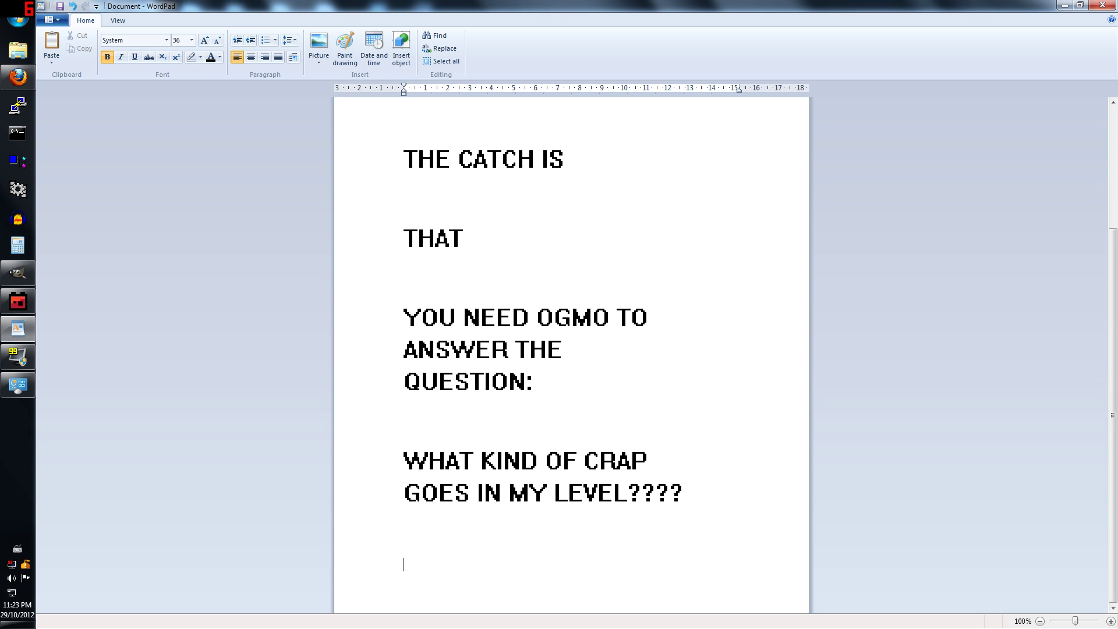
{"action": "key", "text": "shift+Up"}
{"action": "key", "text": "shift+Up"}
{"action": "key", "text": "shift+Up"}
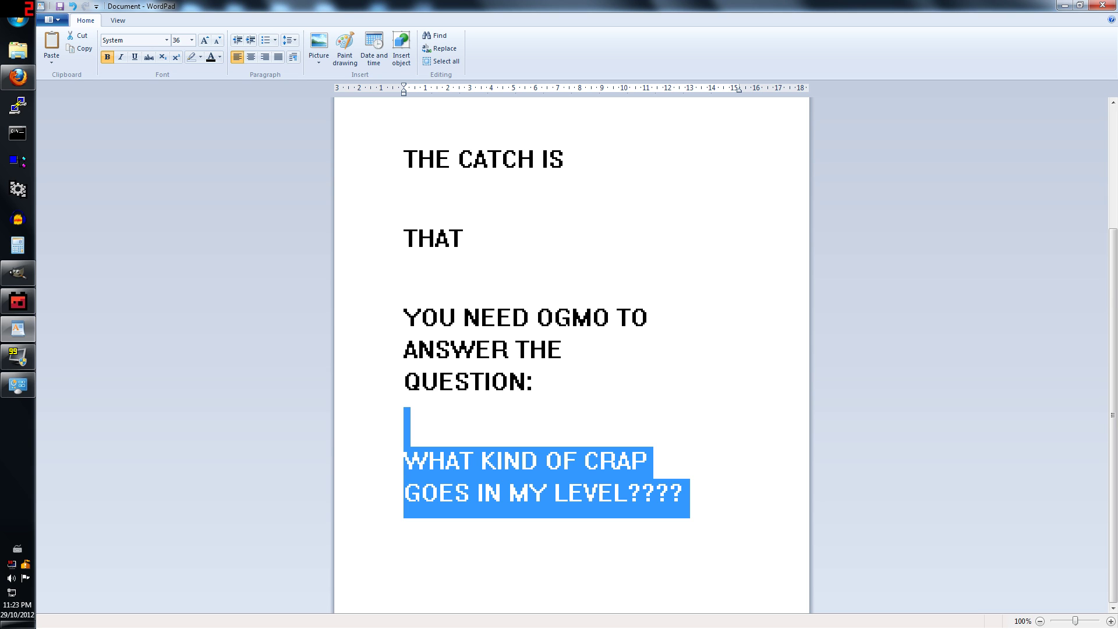
{"action": "key", "text": "ctrl+End"}
{"action": "key", "text": "ctrl+shift+Home"}
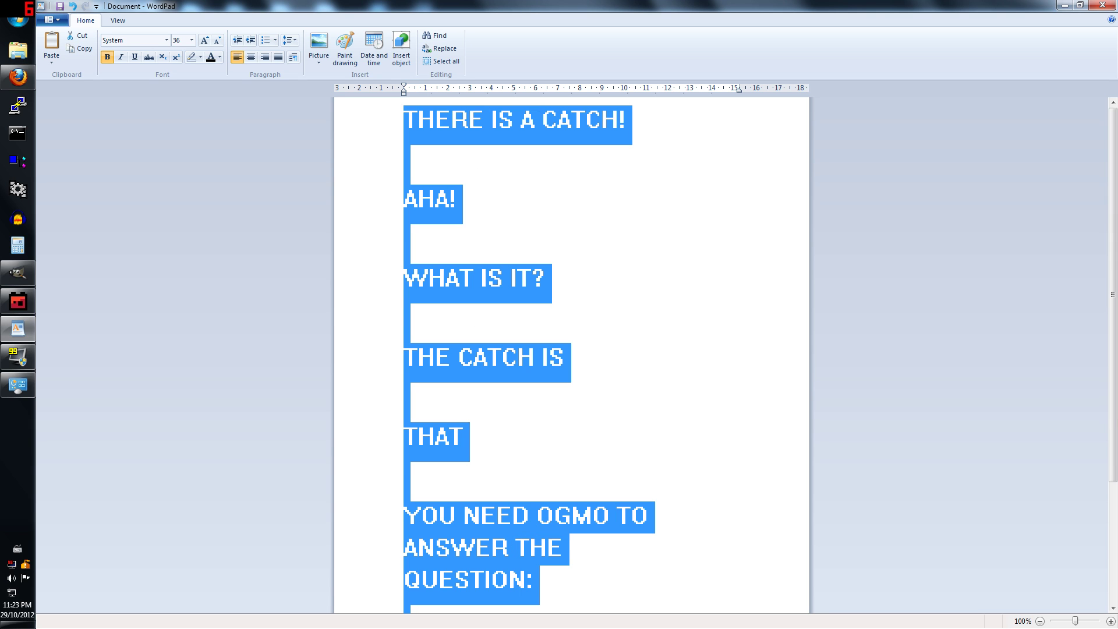
- Replace the notes with an explanation that Ogmo needs a project file, ending in '.OEP'
{"action": "key", "text": "Delete"}
{"action": "type", "text": "in order "}
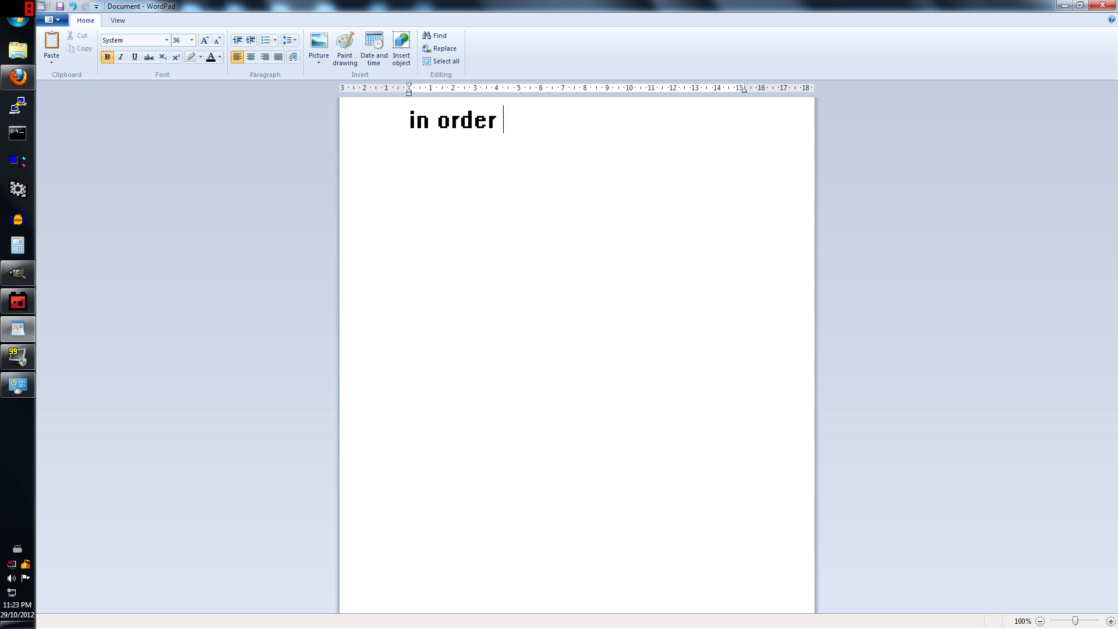
{"action": "type", "text": "to let ogmo"}
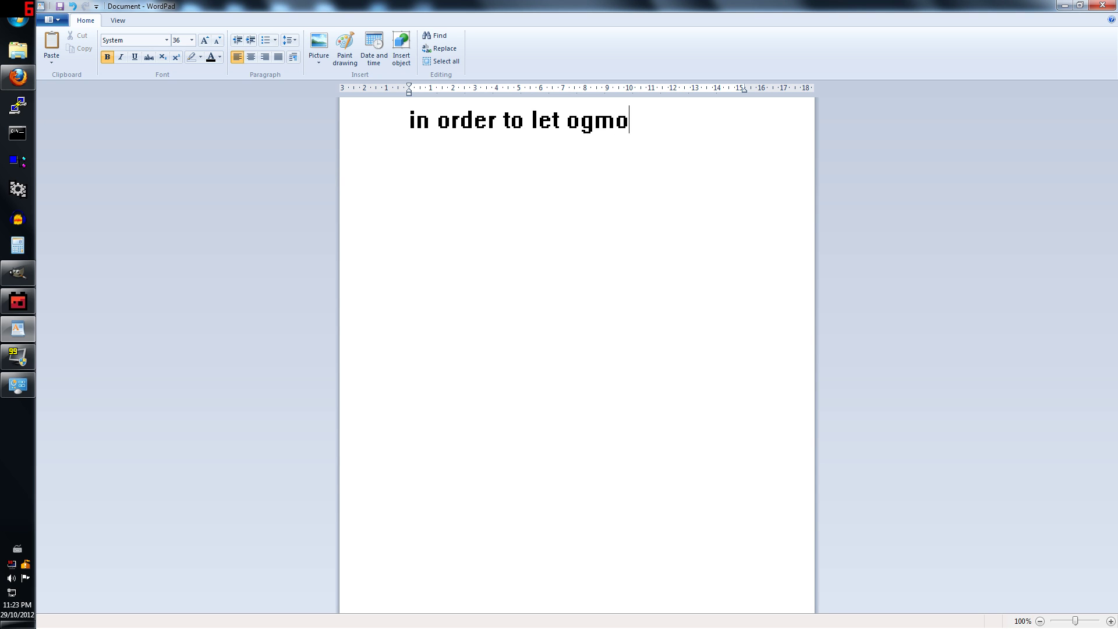
{"action": "type", "text": " know what kind of things"}
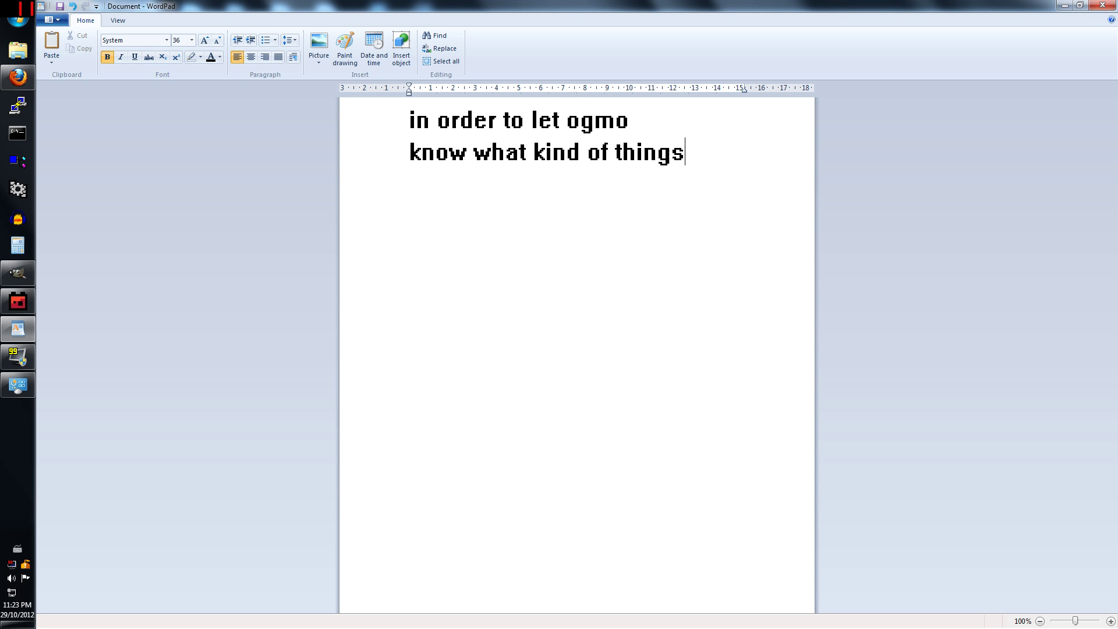
{"action": "type", "text": " you want to edit, you "}
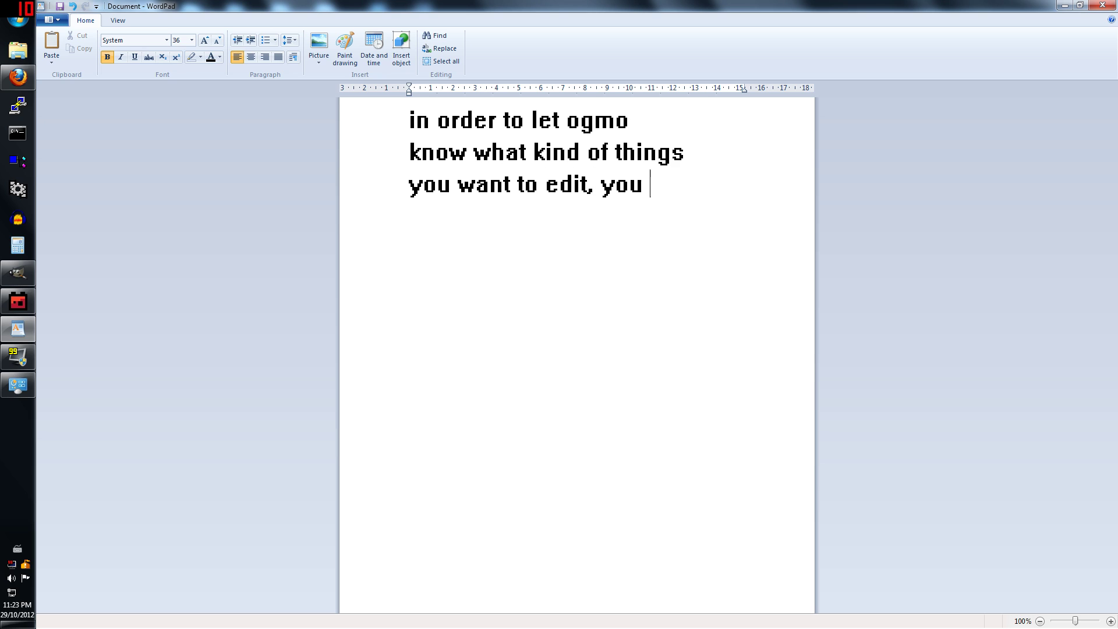
{"action": "type", "text": "need to make a "}
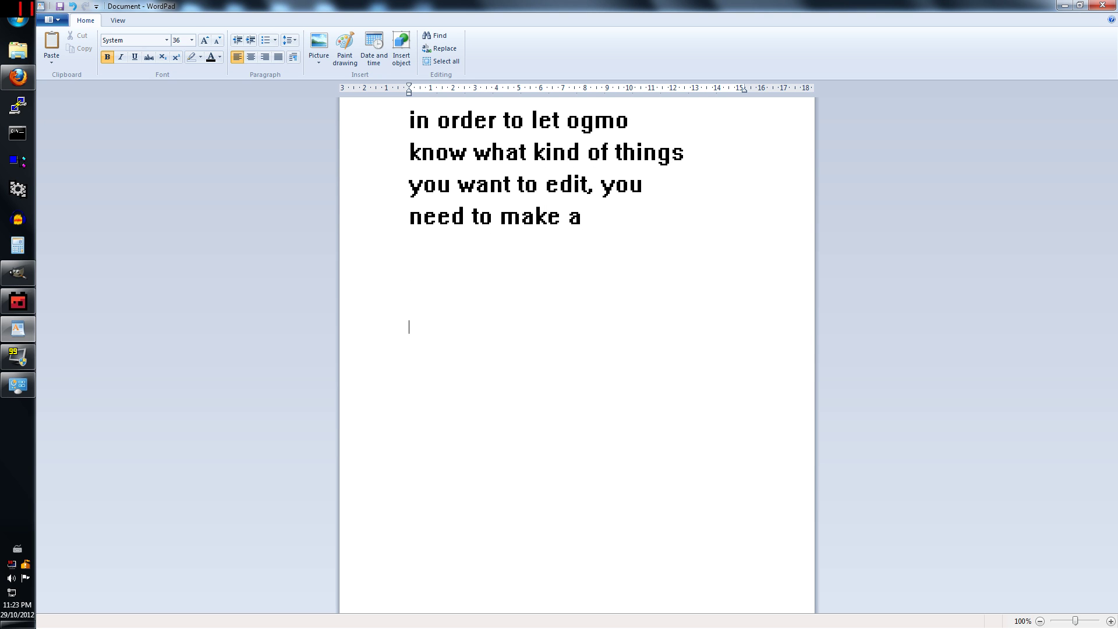
{"action": "type", "text": "PROJECT FILE"}
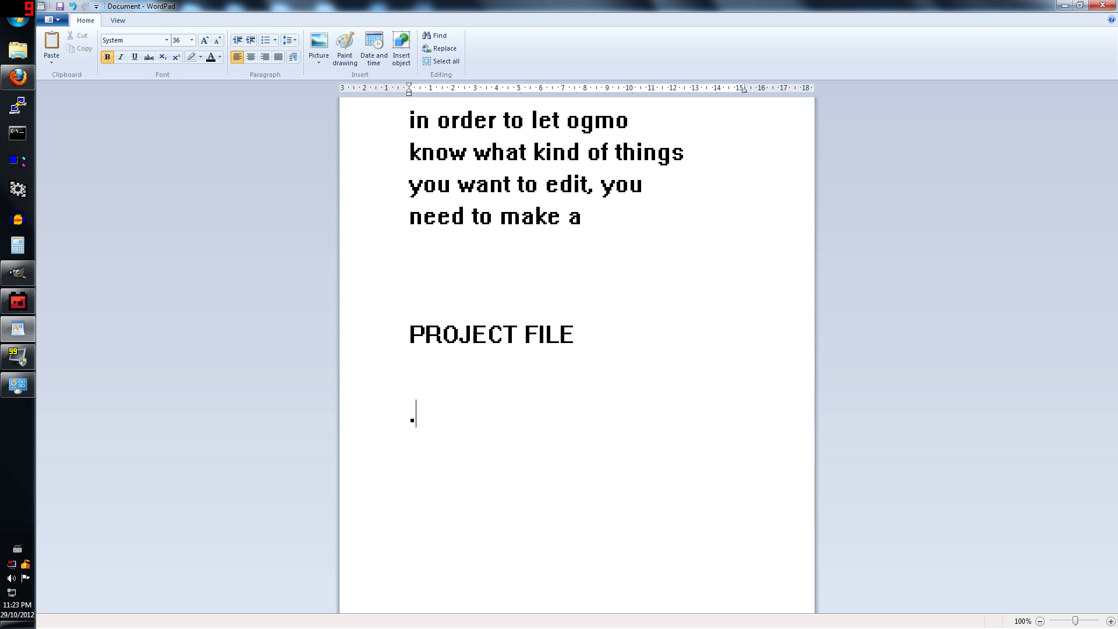
{"action": "type", "text": ">"}
{"action": "key", "text": "BackSpace"}
{"action": "type", "text": ".OEP"}
- Enlarge the '.OEP' text to 72 pt
{"action": "key", "text": "shift+Home"}
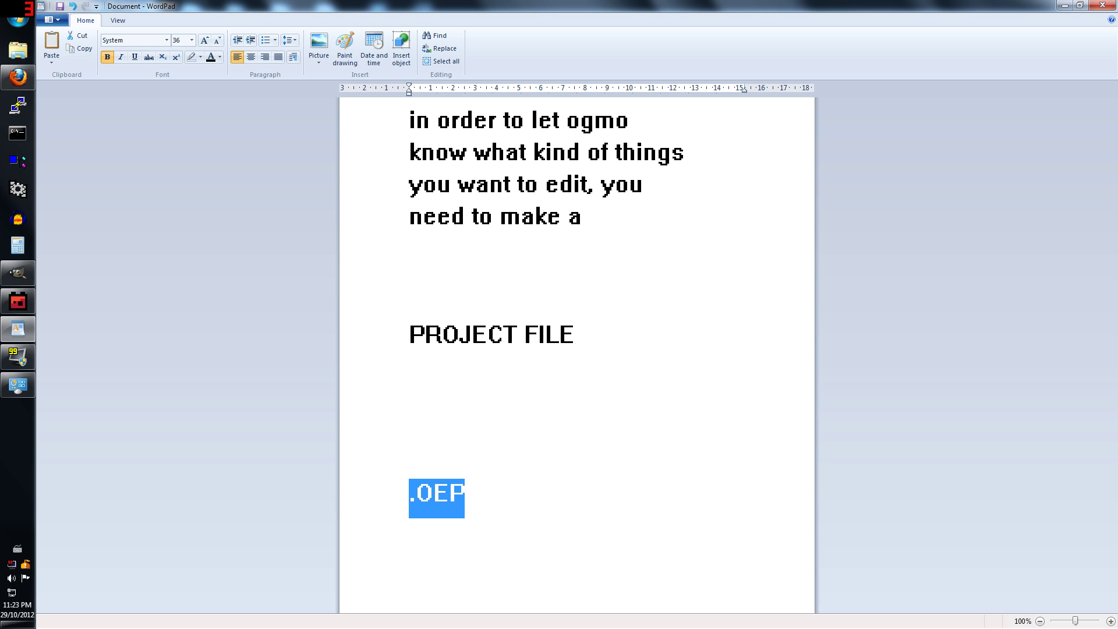
{"action": "left_click", "coordinate": [192, 40]}
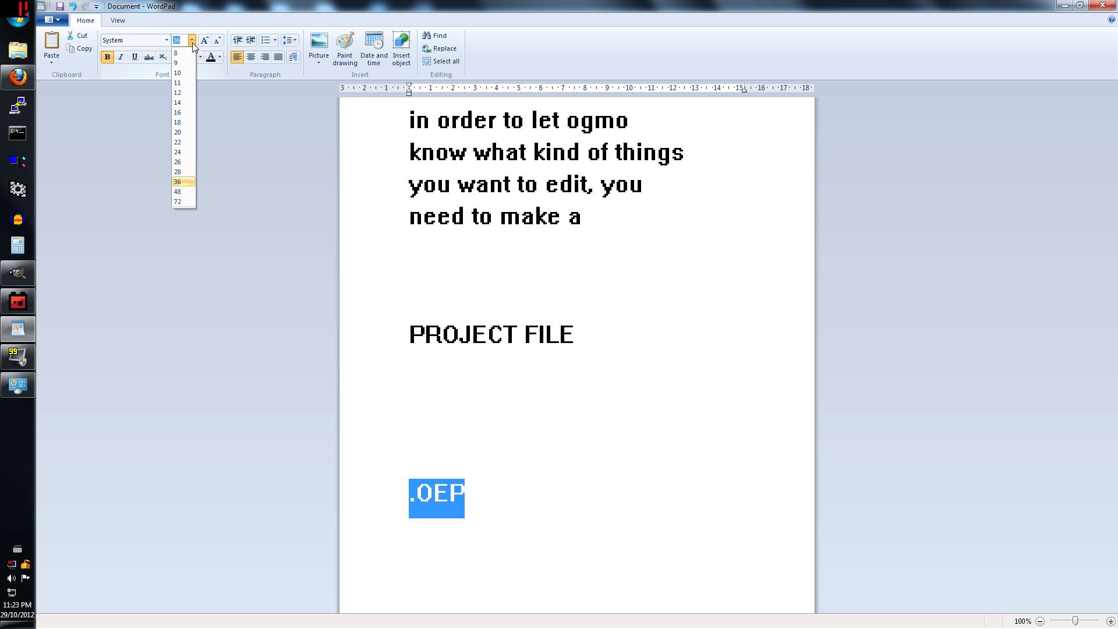
{"action": "left_click", "coordinate": [177, 200]}
{"action": "left_click", "coordinate": [410, 294]}
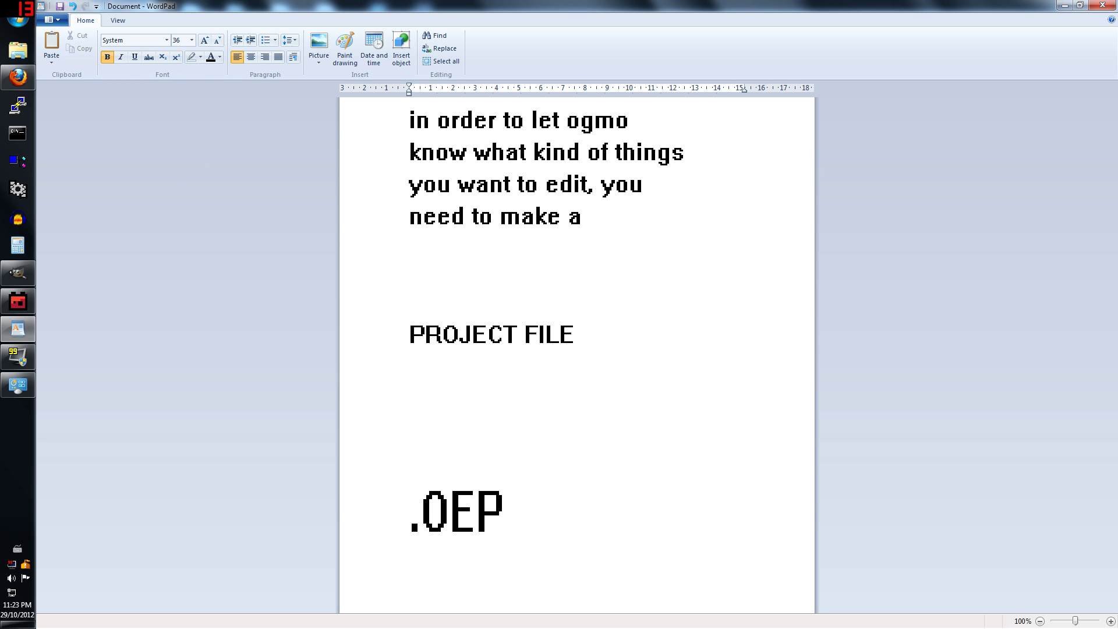
- Continue after .OEP with '= UR', 'PROJECT' and 'FILE' on separate lines
{"action": "left_click", "coordinate": [502, 512]}
{"action": "type", "text": "= Y"}
{"action": "key", "text": "BackSpace"}
{"action": "type", "text": "UR"}
{"action": "key", "text": "Return"}
{"action": "type", "text": "PR"}
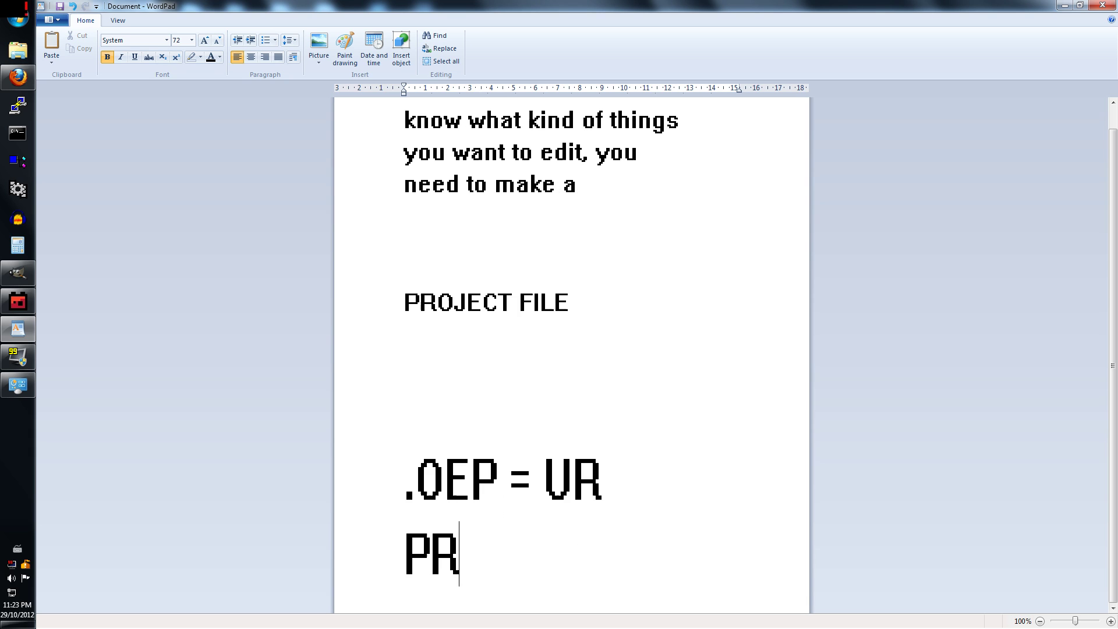
{"action": "type", "text": "OJECT"}
{"action": "key", "text": "Return"}
{"action": "type", "text": "FILE"}
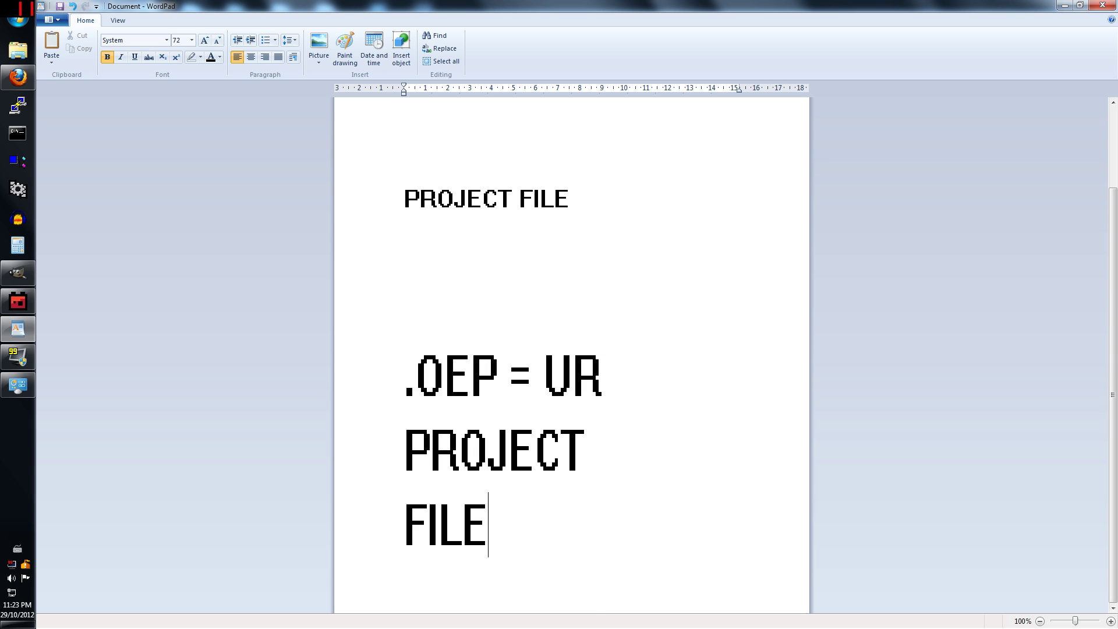
- Clear the page and write 'first up' and 'let's make an .OEP' on two lines
{"action": "key", "text": "shift+Up"}
{"action": "key", "text": "shift+Up"}
{"action": "key", "text": "shift+Up"}
{"action": "key", "text": "shift+Up"}
{"action": "key", "text": "shift+Up"}
{"action": "key", "text": "shift+Up"}
{"action": "key", "text": "shift+Up"}
{"action": "key", "text": "shift+Up"}
{"action": "key", "text": "shift+Up"}
{"action": "key", "text": "shift+Up"}
{"action": "key", "text": "Delete"}
{"action": "type", "text": "fir"}
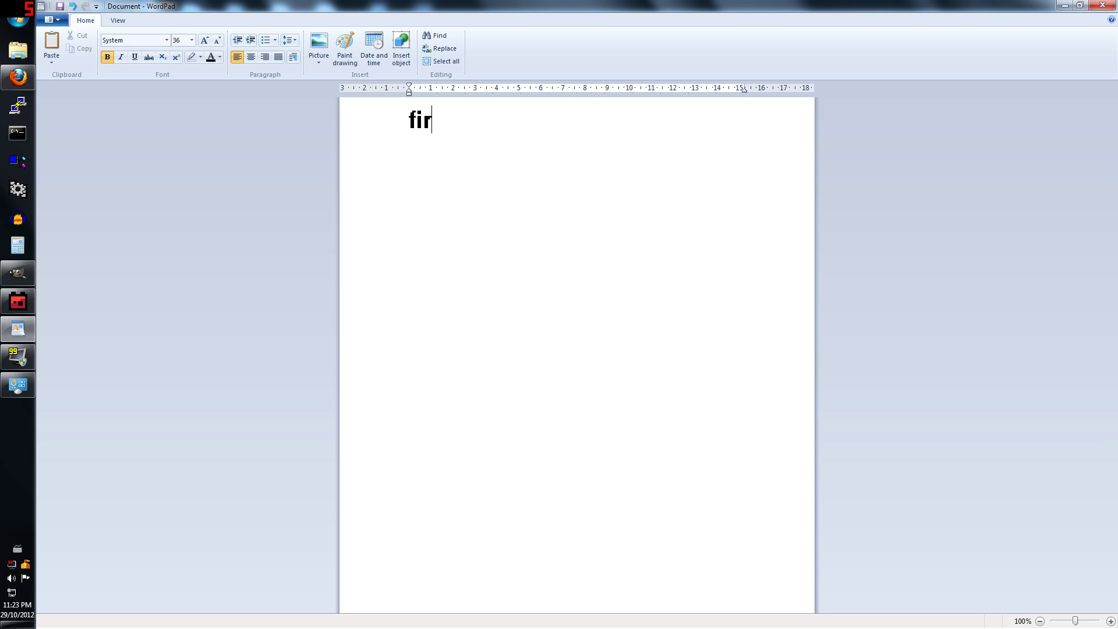
{"action": "type", "text": "st up"}
{"action": "key", "text": "Return"}
{"action": "key", "text": "Return"}
{"action": "type", "text": "let's make an"}
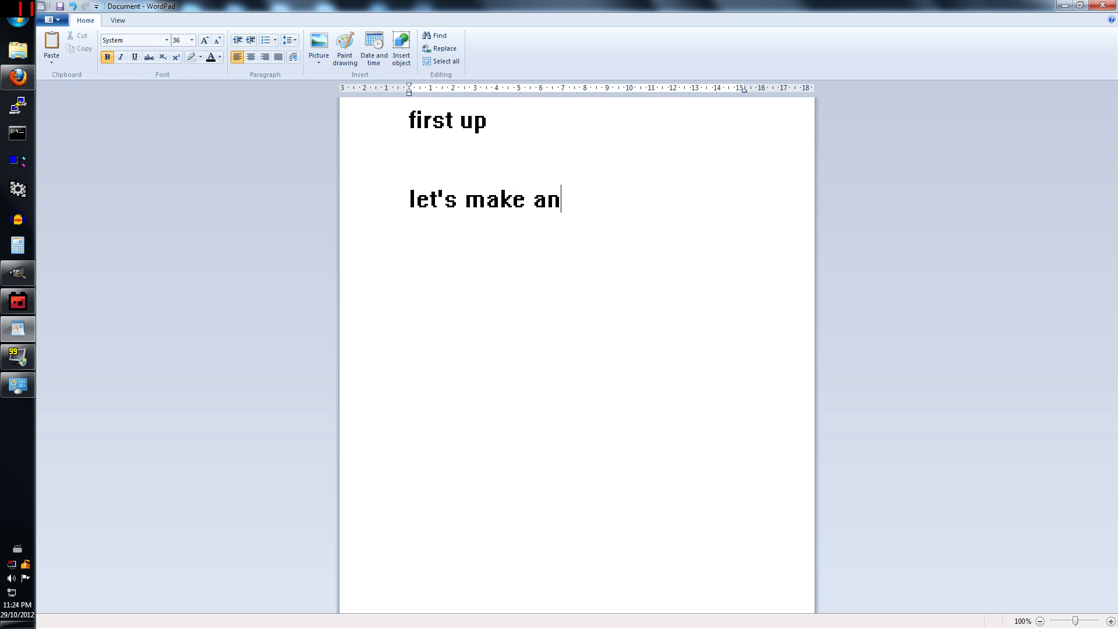
{"action": "type", "text": " .OEP"}
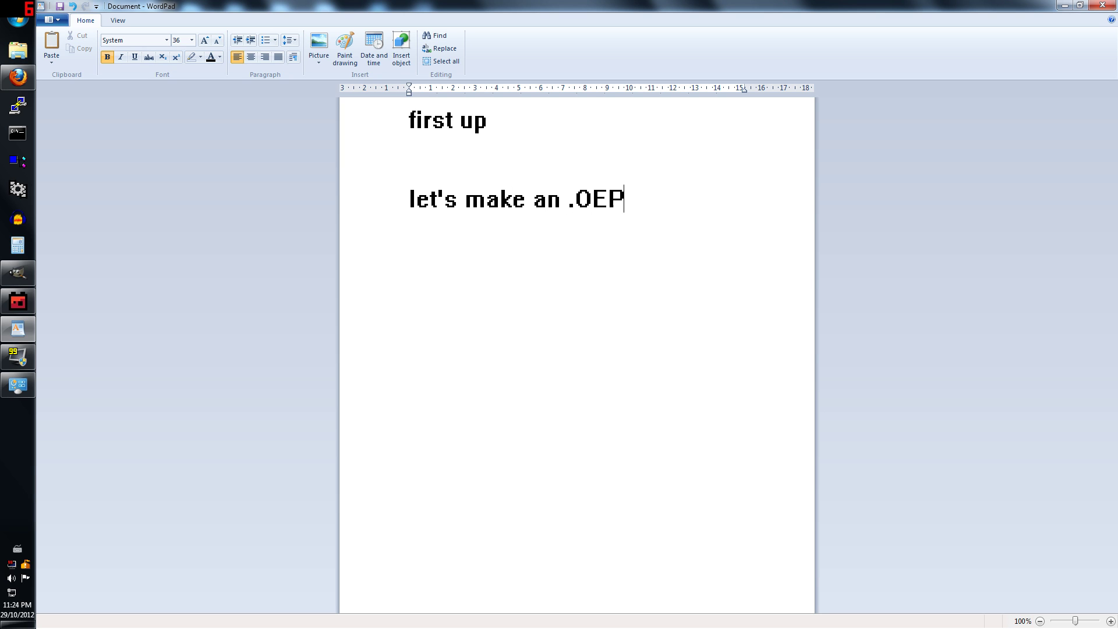